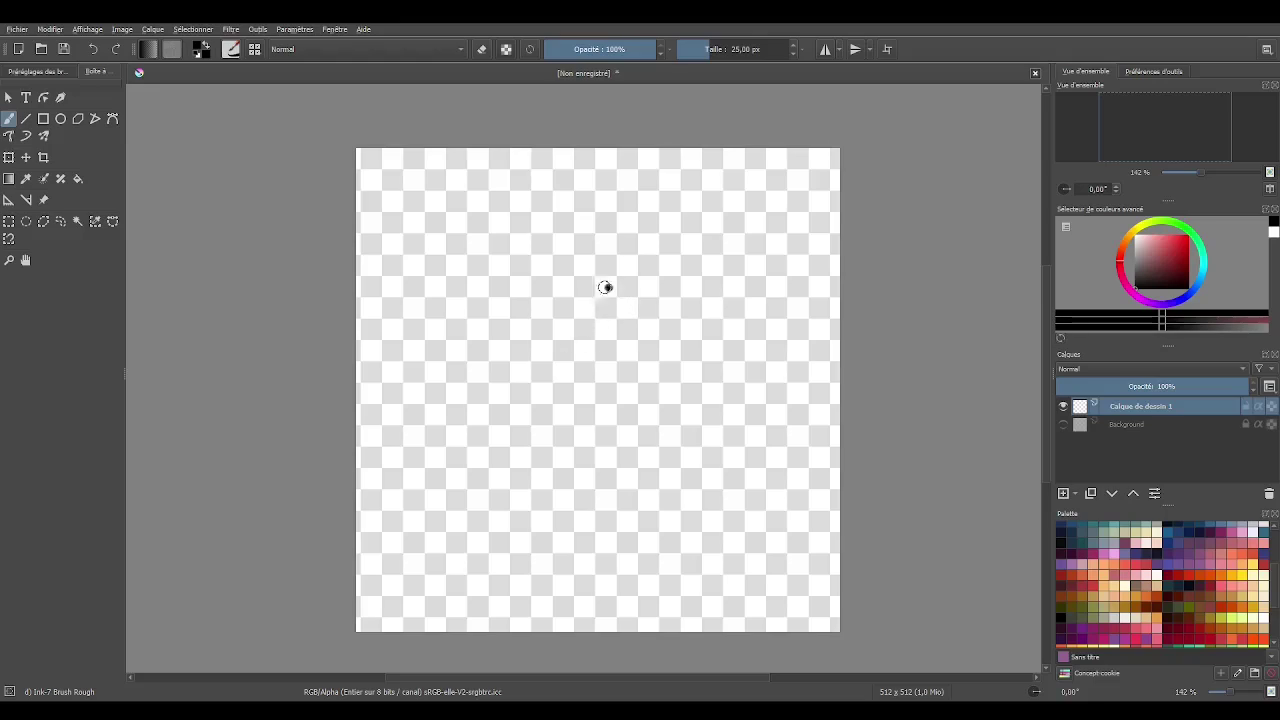
Ink the upper head curve, redrawing it until the arc sits right.
mouse_move(580, 330)
left_mouse_down()
mouse_move(708, 345)
mouse_move(616, 281)
mouse_move(592, 212)
left_mouse_up()
key("ctrl+z")
key("ctrl+z")
mouse_move(607, 285)
left_mouse_down()
mouse_move(666, 237)
mouse_move(688, 257)
left_mouse_up()
key("ctrl+z")
key("ctrl+z")
key("ctrl+z")
mouse_move(607, 285)
left_mouse_down()
mouse_move(700, 266)
mouse_move(828, 370)
left_mouse_up()
key("ctrl+z")
key("ctrl+z")
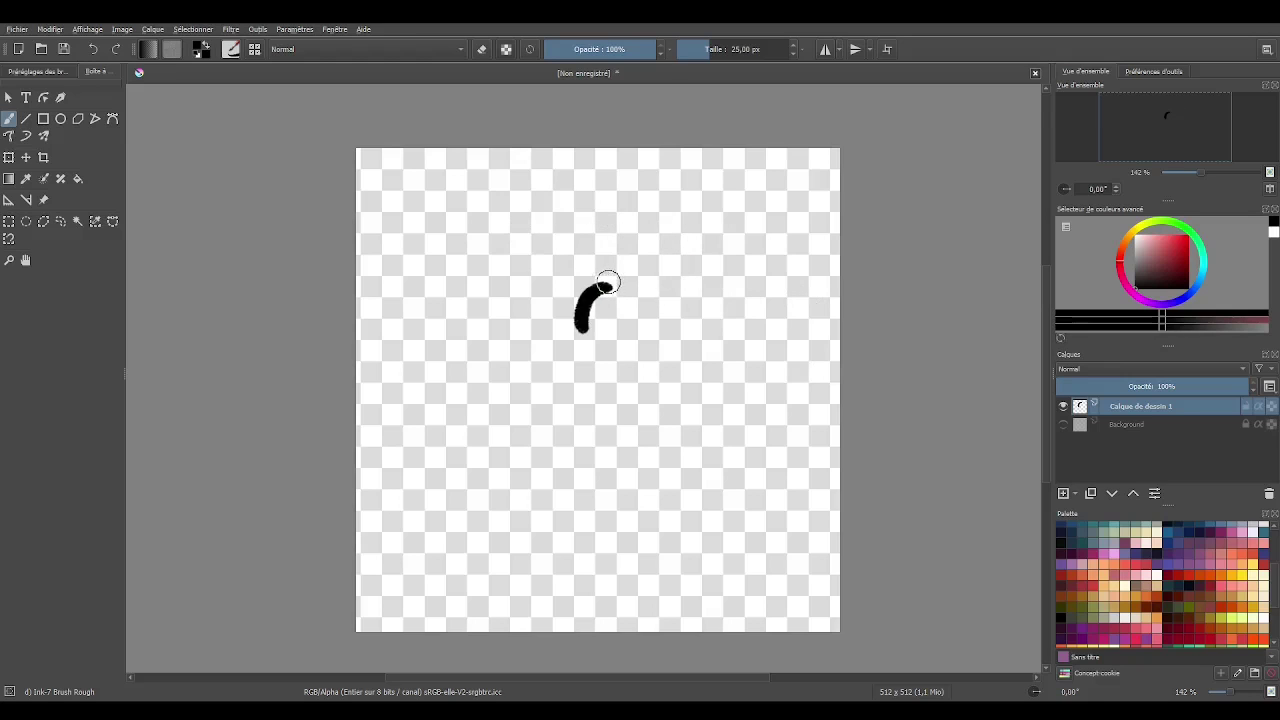
Ink the curved lower face strokes and extend the head line down-left.
left_click_drag(740, 307, 686, 366)
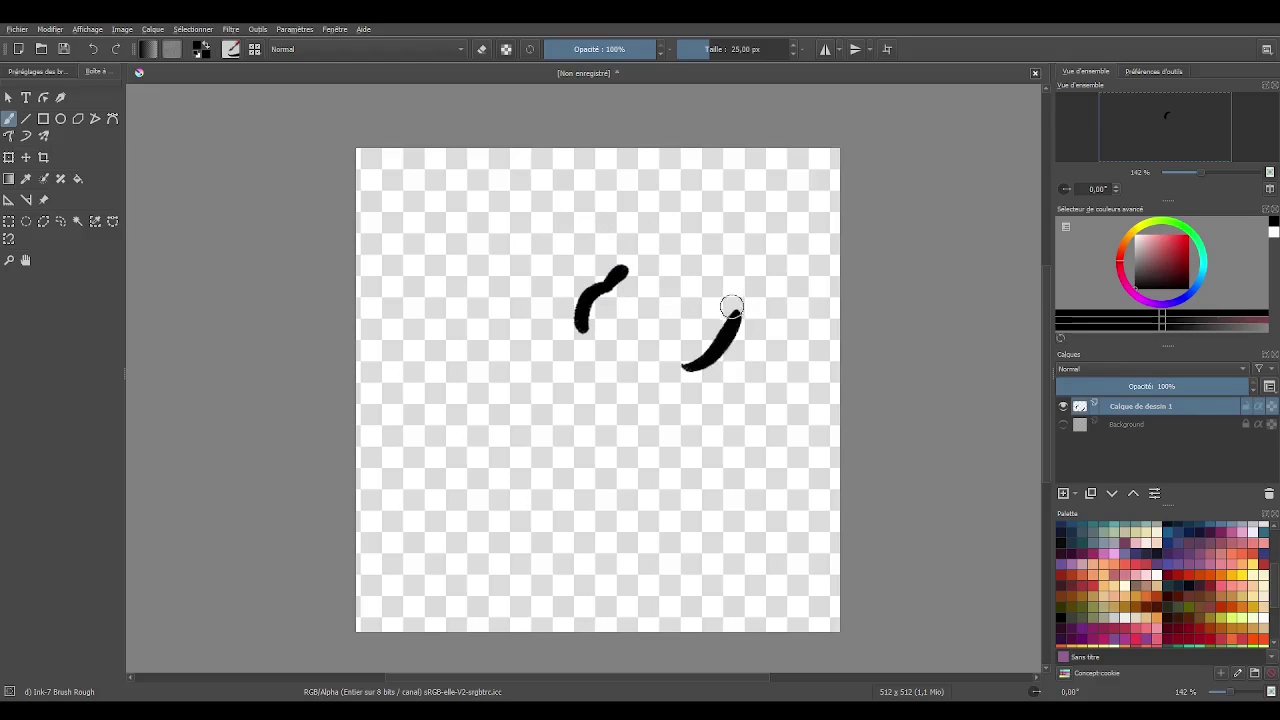
key("ctrl+z")
left_click_drag(729, 323, 663, 410)
key("ctrl+z")
left_click_drag(583, 318, 561, 333)
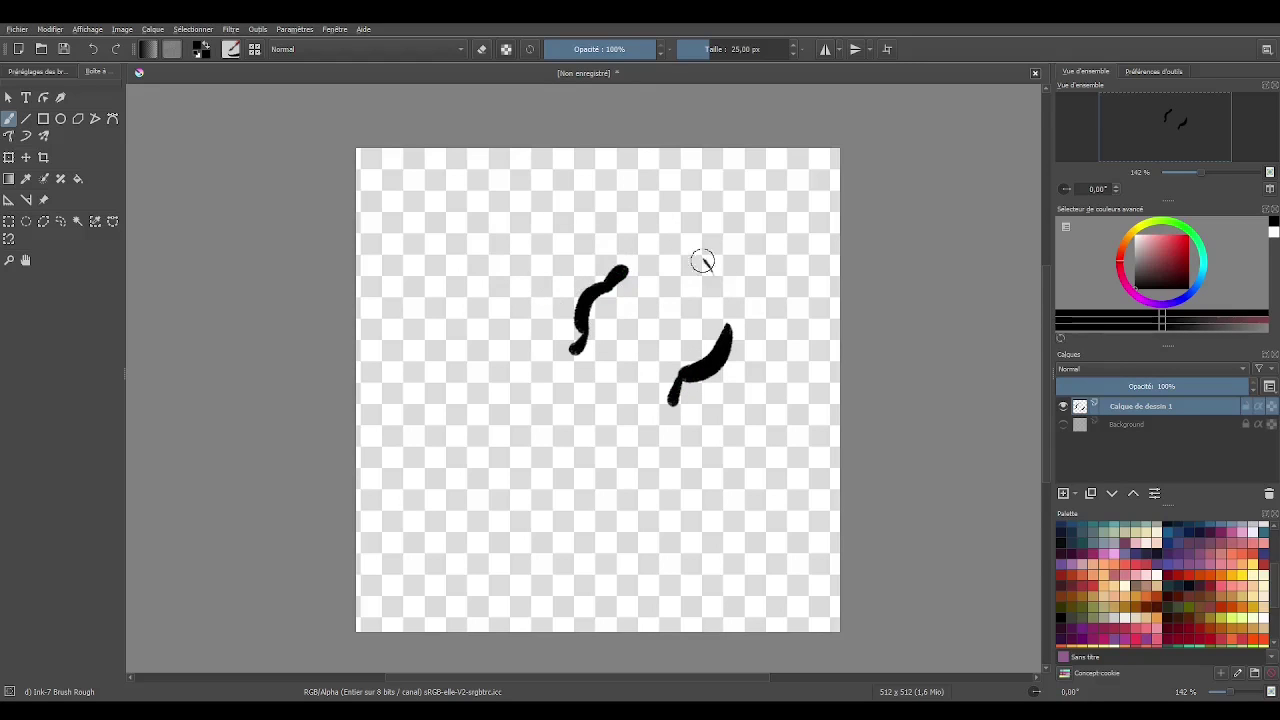
key("ctrl+z")
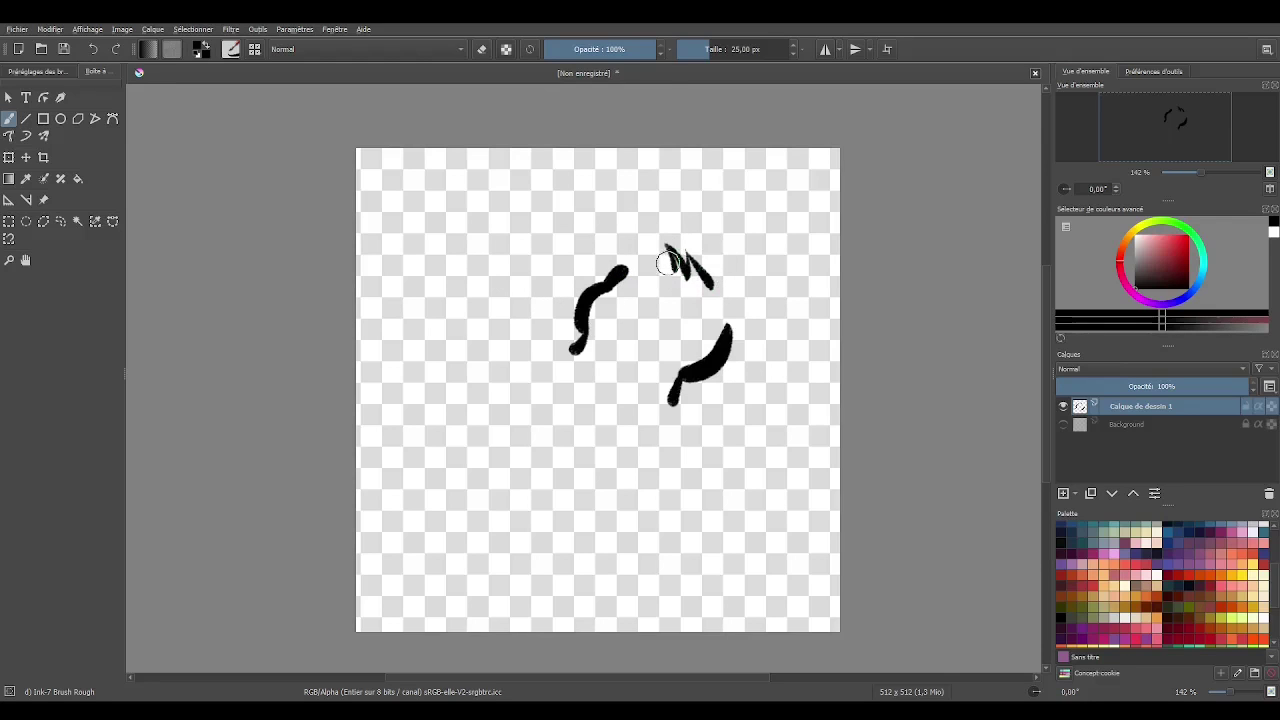
Draw the long looping left ear and the top and bottom curves of the right ear.
left_click_drag(655, 245, 625, 270)
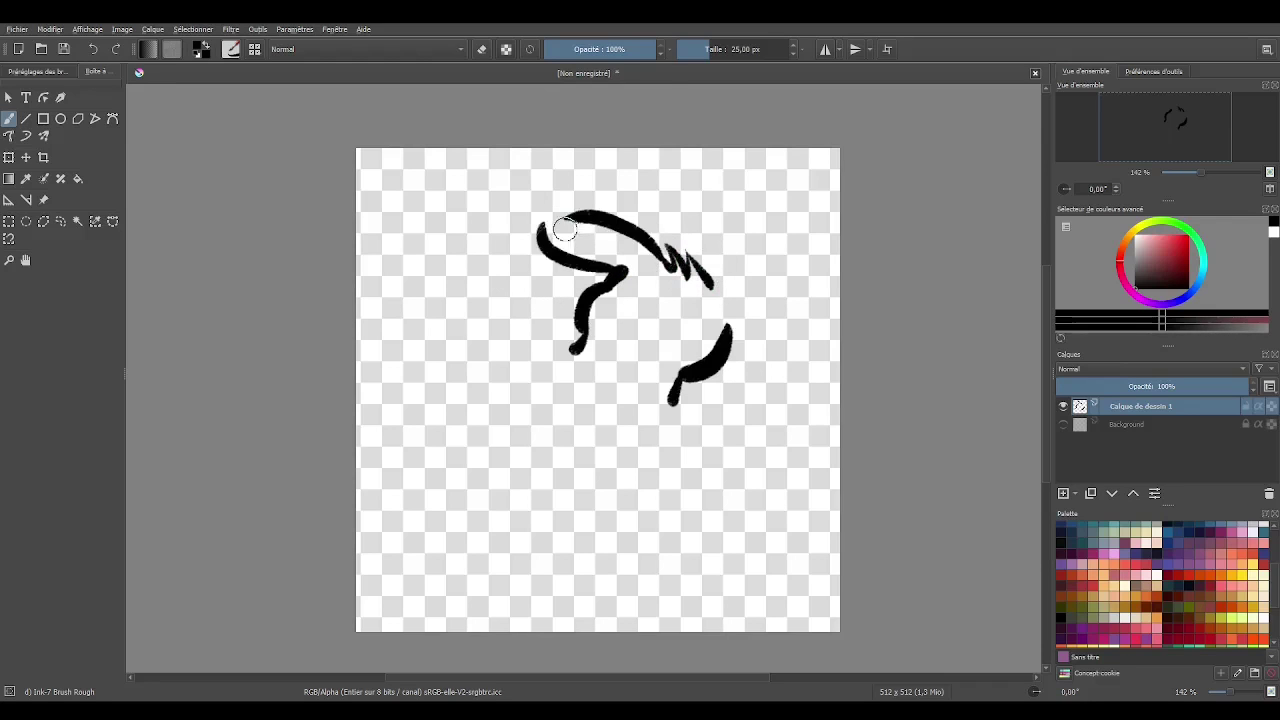
left_click_drag(713, 285, 810, 350)
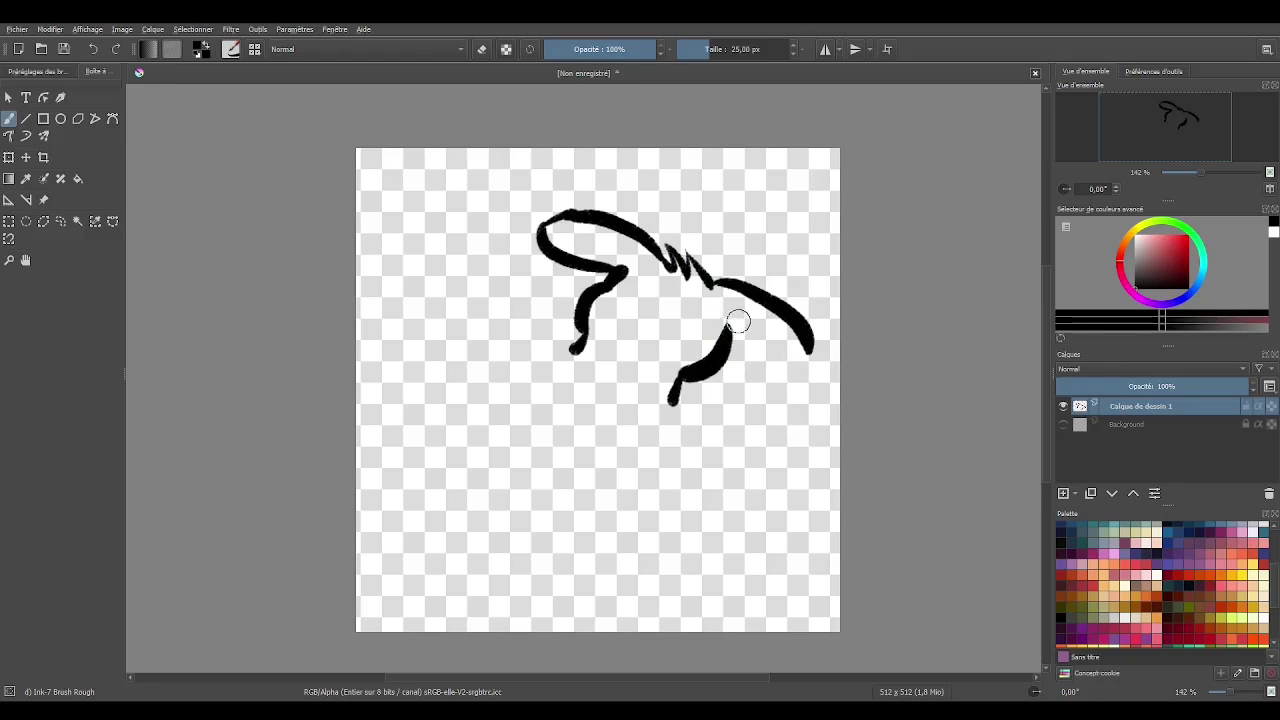
mouse_move(726, 330)
left_mouse_down()
mouse_move(763, 343)
mouse_move(752, 370)
left_mouse_up()
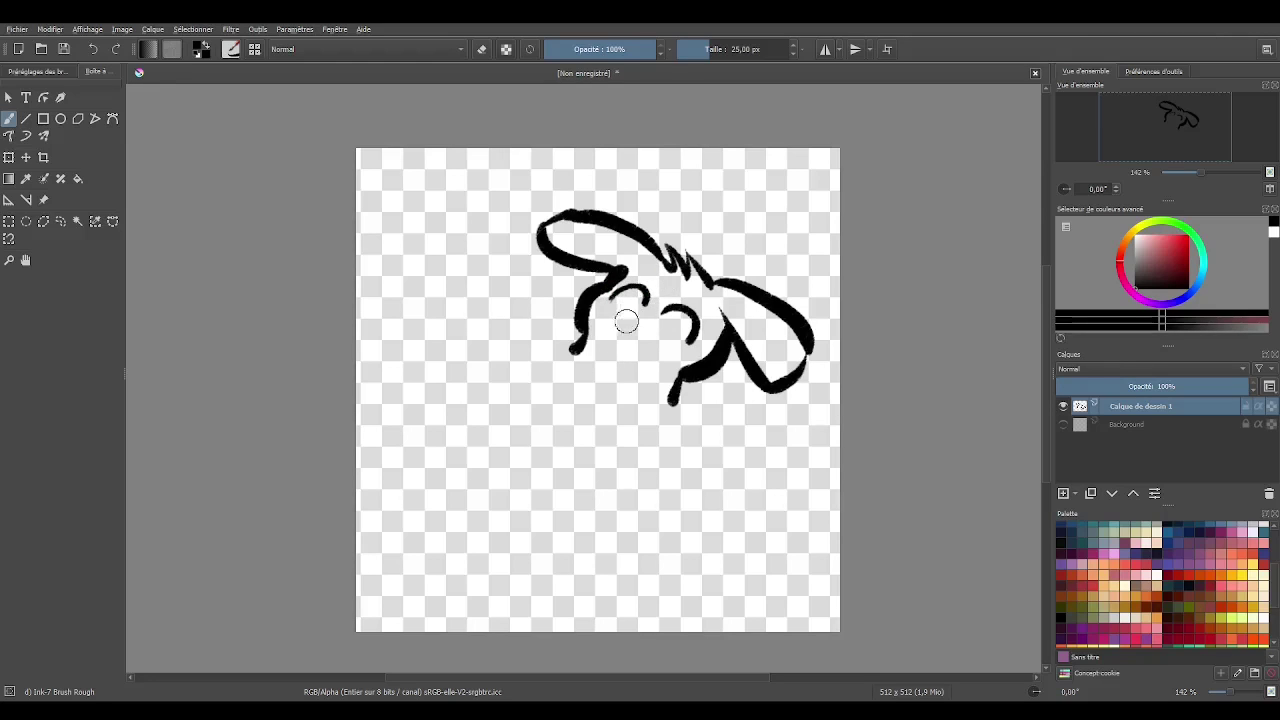
Zoom in and paint a solid black nose around a heart-shaped highlight.
key("ctrl+z")
mouse_move(600, 334)
left_mouse_down()
mouse_move(660, 355)
mouse_move(652, 340)
left_mouse_up()
key("ctrl+z")
key("ctrl+z")
key("ctrl+z")
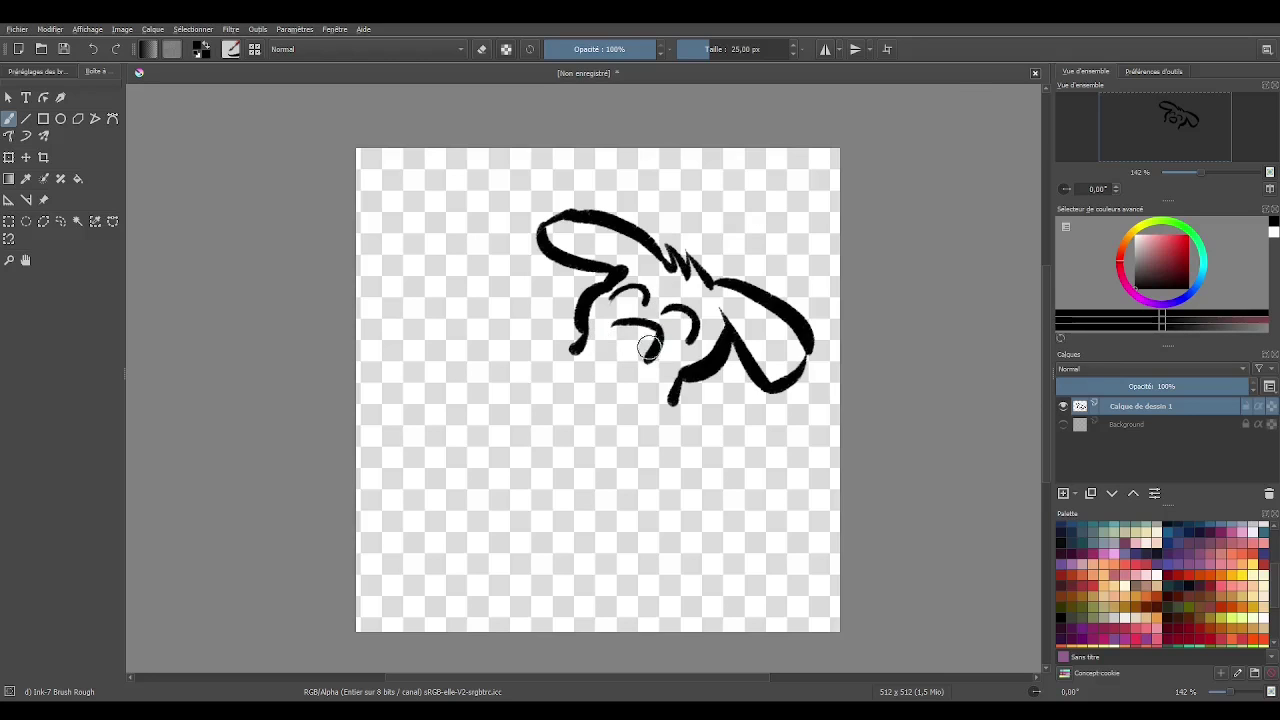
scroll(640, 320, "up", 3)
scroll(638, 335, "up", 2)
mouse_move(570, 280)
left_mouse_down()
mouse_move(630, 372)
mouse_move(630, 285)
left_mouse_up()
mouse_move(565, 320)
left_mouse_down()
mouse_move(614, 297)
mouse_move(625, 345)
left_mouse_up()
scroll(630, 345, "up", 1)
scroll(638, 370, "down", 4)
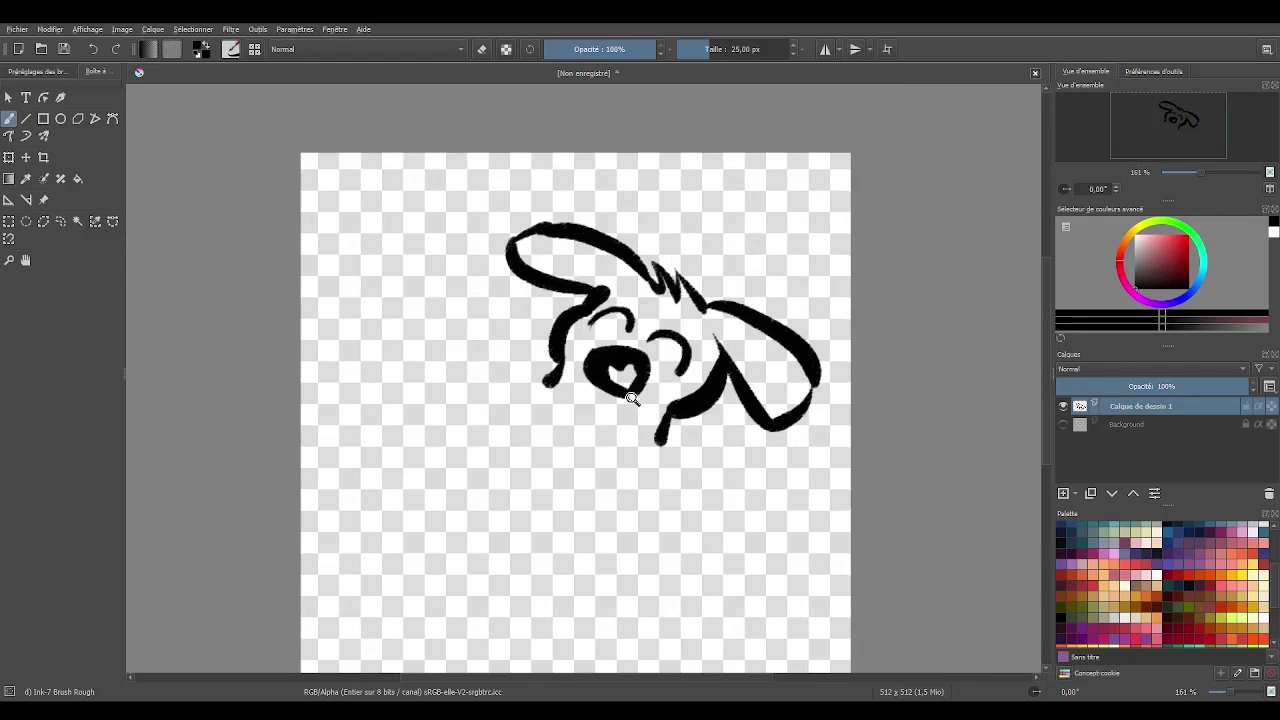
scroll(640, 360, "down", 1)
scroll(830, 320, "up", 1)
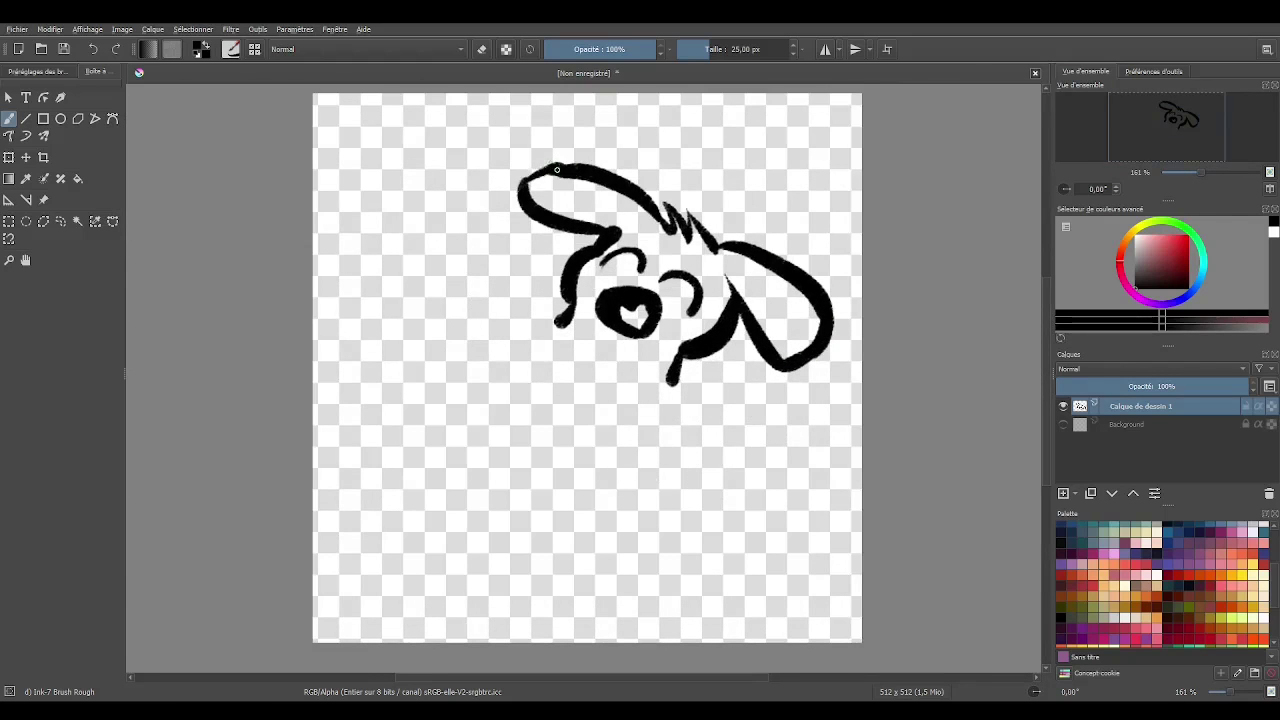
Thicken the tip of the left ear and switch the brush to erasing.
left_click_drag(557, 170, 520, 185)
scroll(620, 233, "up", 1)
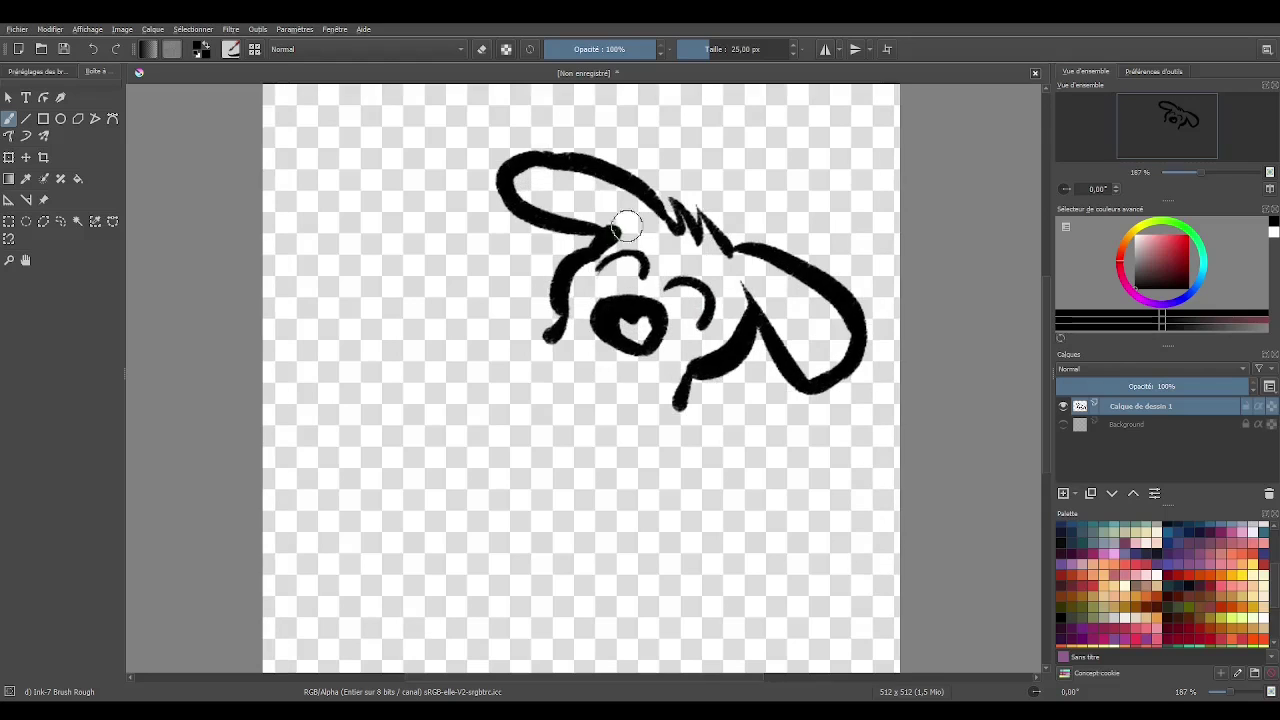
key("e")
key("e")
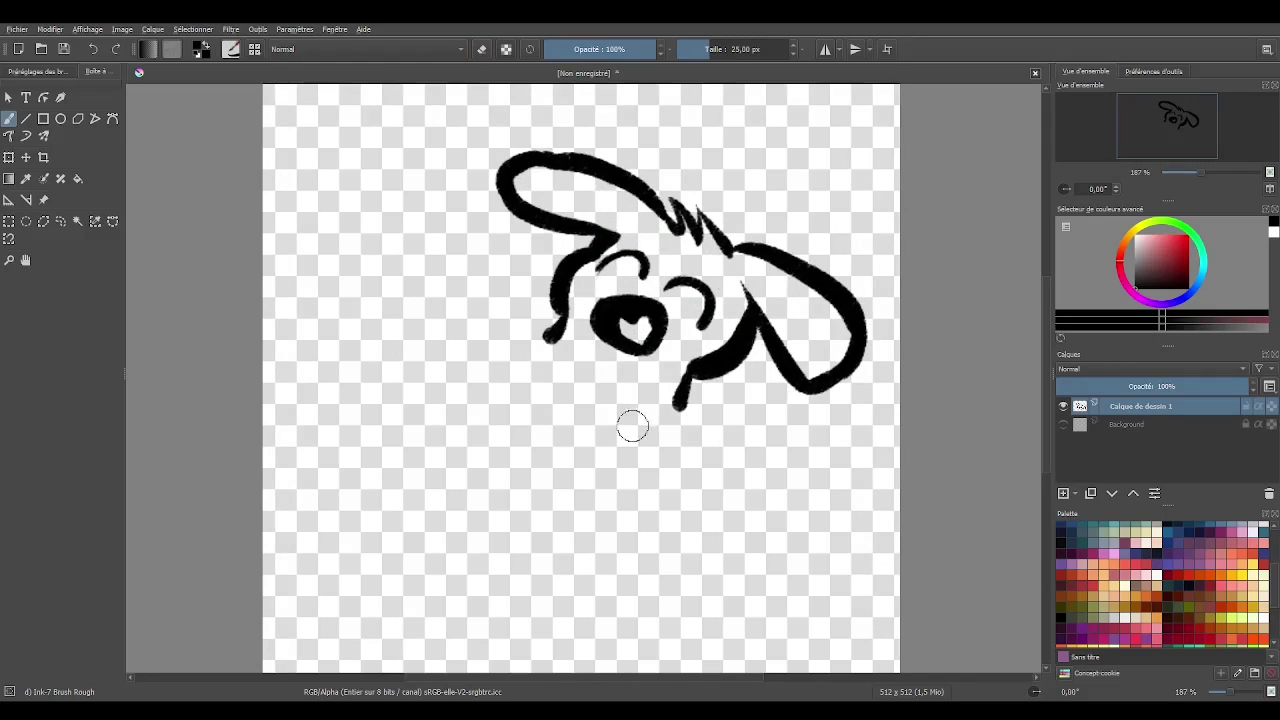
scroll(680, 386, "down", 2)
Draw the left arm, the 5-shaped right arm and thick leg lines below the head.
left_click_drag(576, 332, 521, 346)
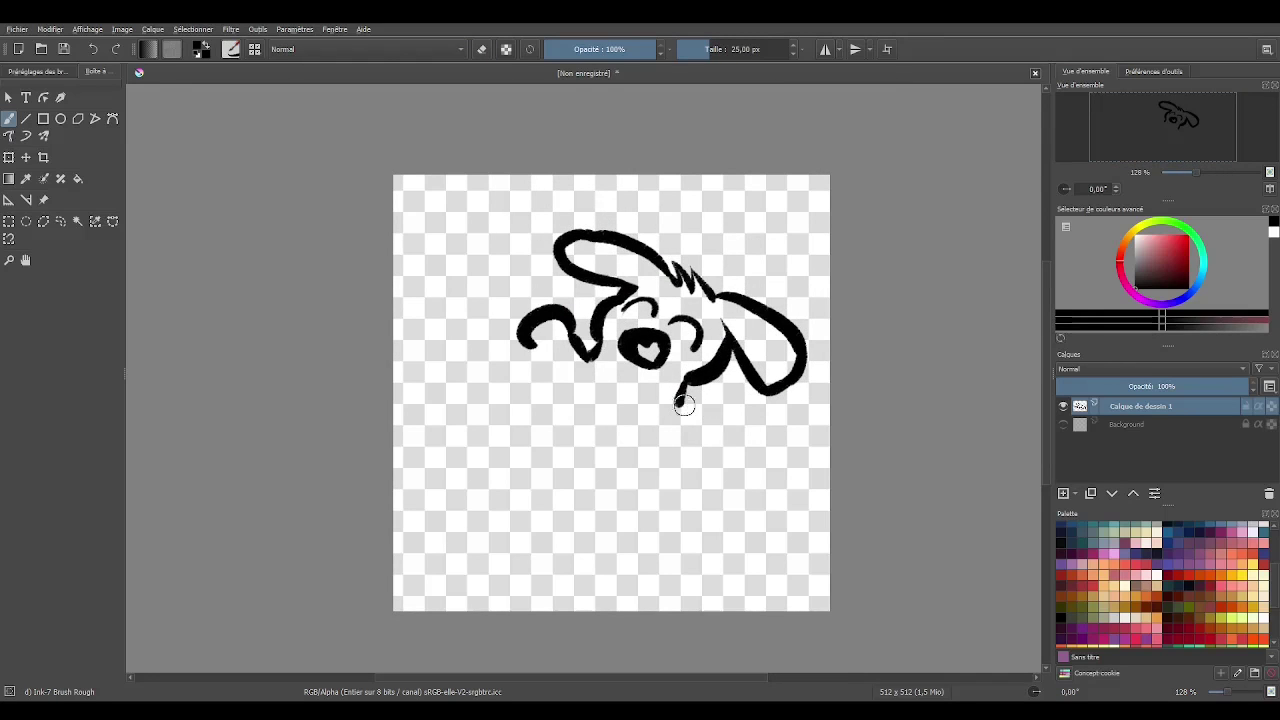
left_click_drag(684, 404, 670, 436)
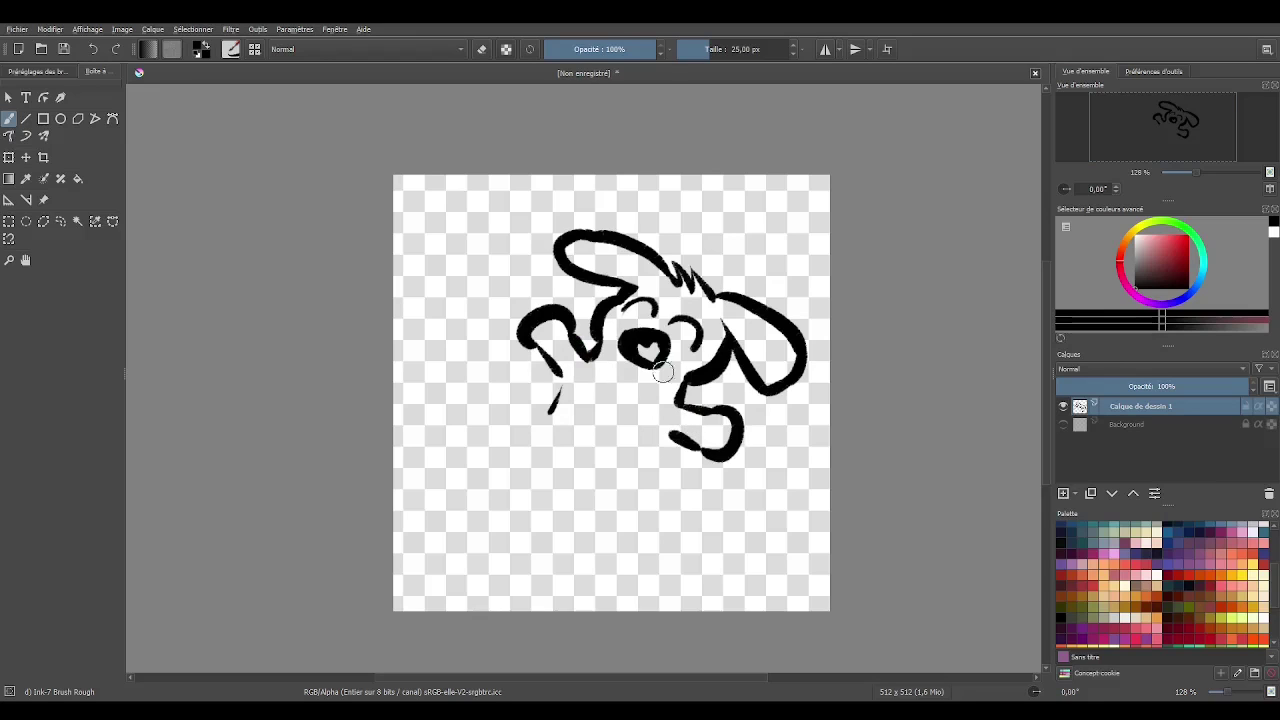
left_click_drag(556, 368, 566, 437)
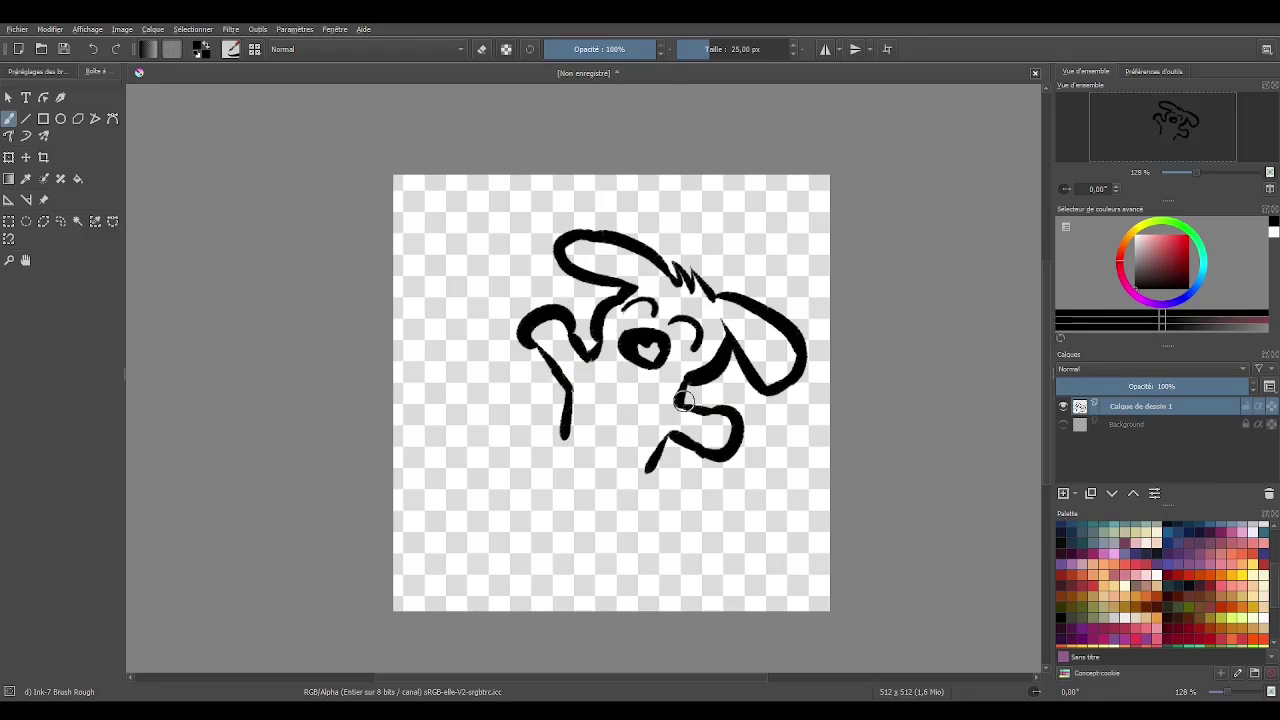
key("ctrl+z")
key("ctrl+z")
key("ctrl+z")
key("ctrl+z")
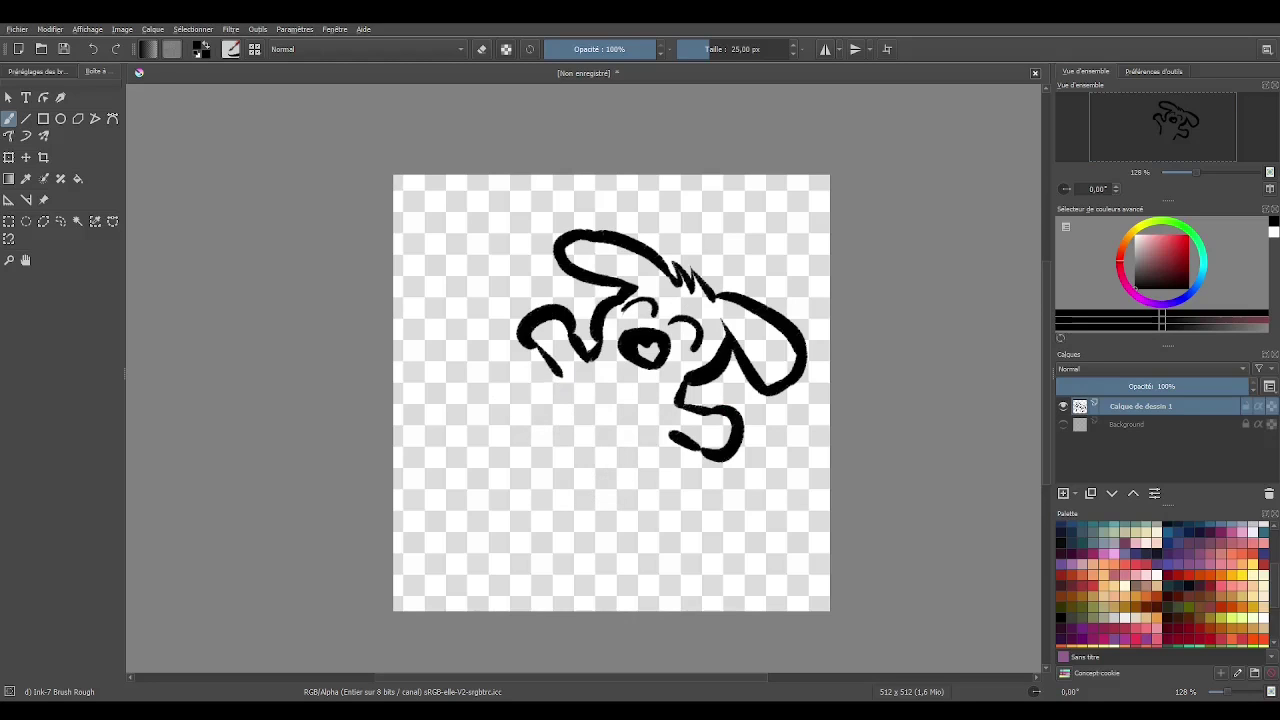
left_click_drag(550, 355, 575, 397)
mouse_move(676, 430)
left_mouse_down()
mouse_move(654, 503)
mouse_move(602, 535)
left_mouse_up()
Redraw the left arm's lower outline, right ear and right hand-to-leg line thicker.
key("ctrl+z")
key("ctrl+z")
mouse_move(651, 477)
left_mouse_down()
mouse_move(609, 520)
mouse_move(584, 462)
mouse_move(491, 460)
mouse_move(525, 412)
mouse_move(573, 405)
mouse_move(590, 418)
mouse_move(610, 390)
left_mouse_up()
key("ctrl+z")
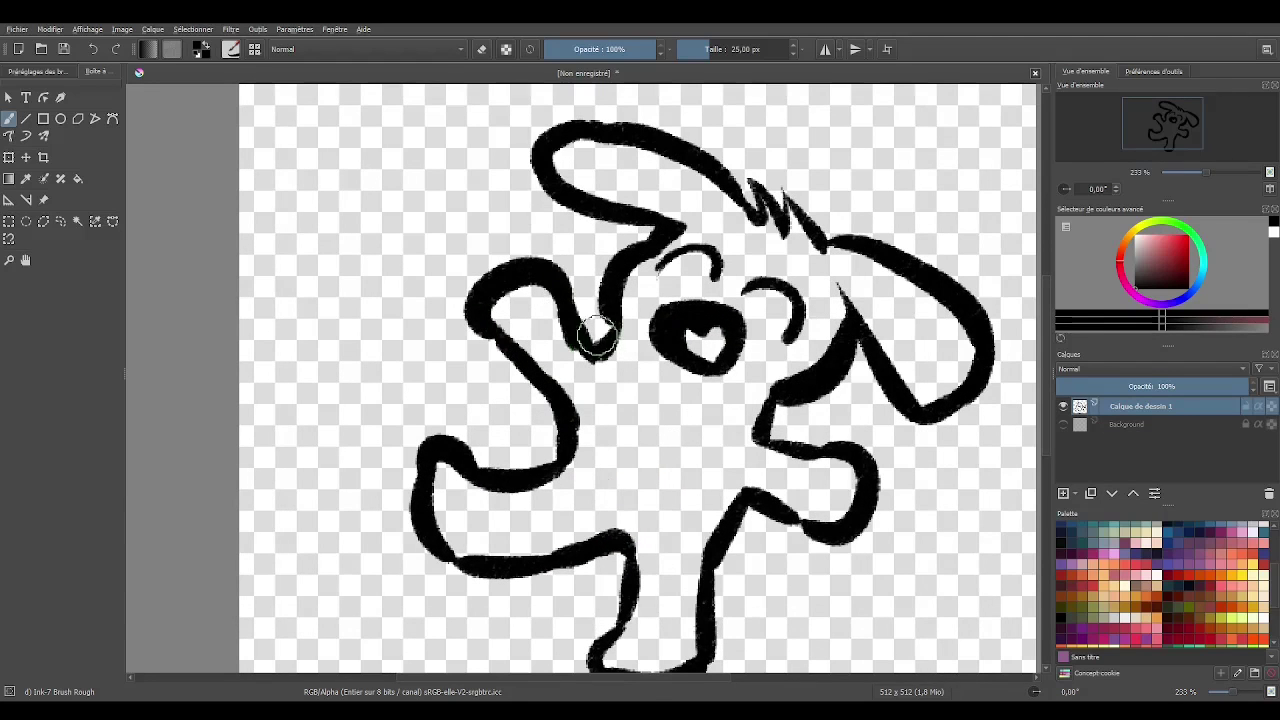
mouse_move(421, 451)
left_mouse_down()
mouse_move(425, 525)
mouse_move(554, 514)
left_mouse_up()
key("ctrl+z")
mouse_move(423, 491)
left_mouse_down()
mouse_move(487, 553)
mouse_move(643, 514)
left_mouse_up()
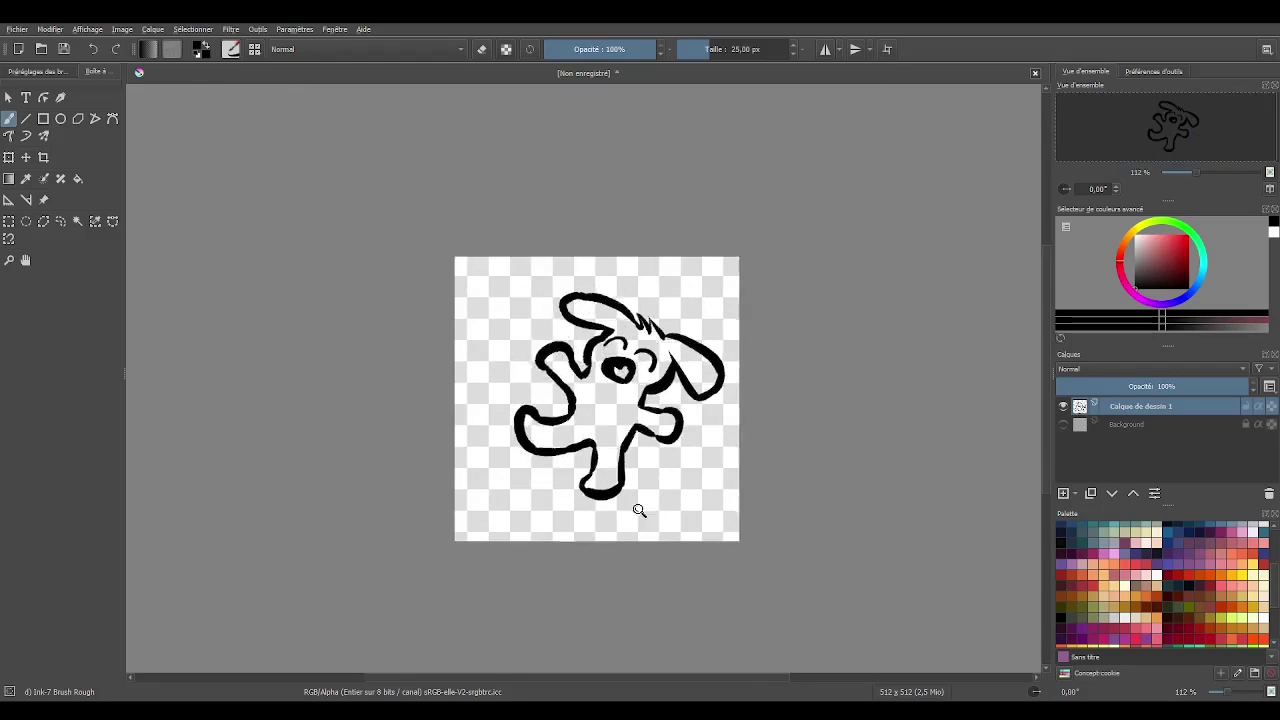
mouse_move(695, 278)
left_mouse_down()
mouse_move(798, 349)
mouse_move(760, 395)
left_mouse_up()
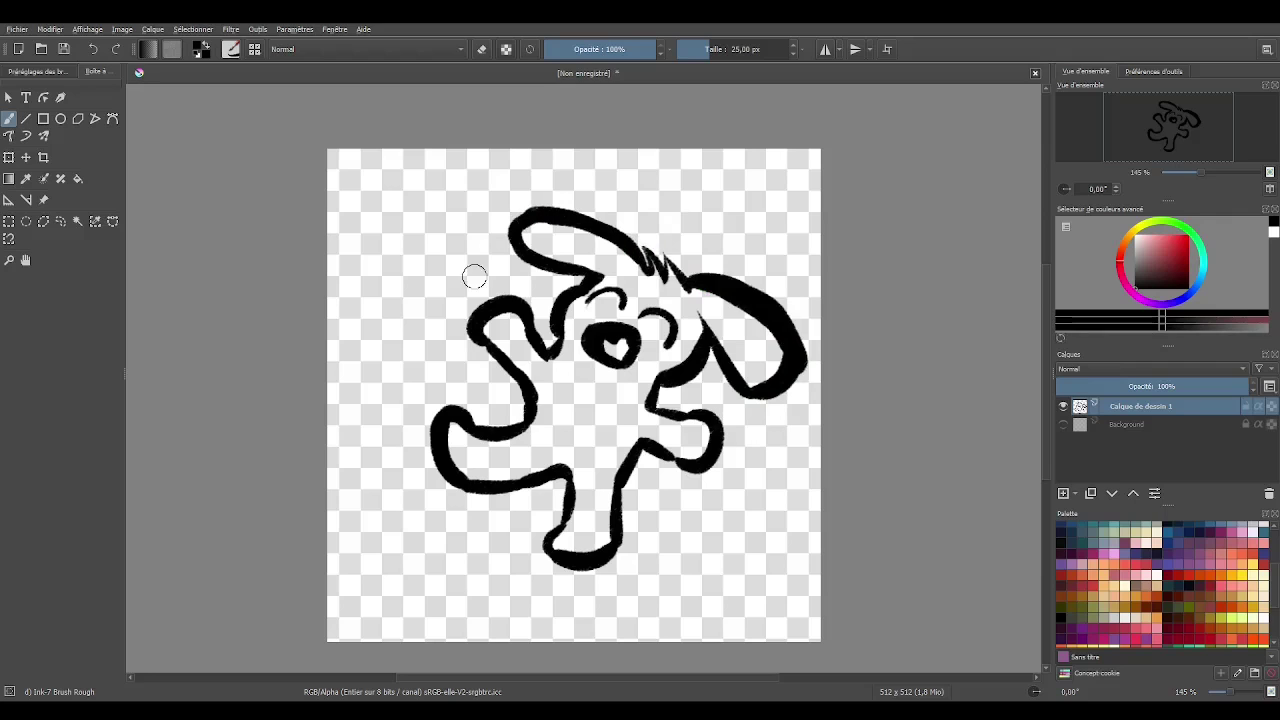
left_click_drag(706, 418, 617, 538)
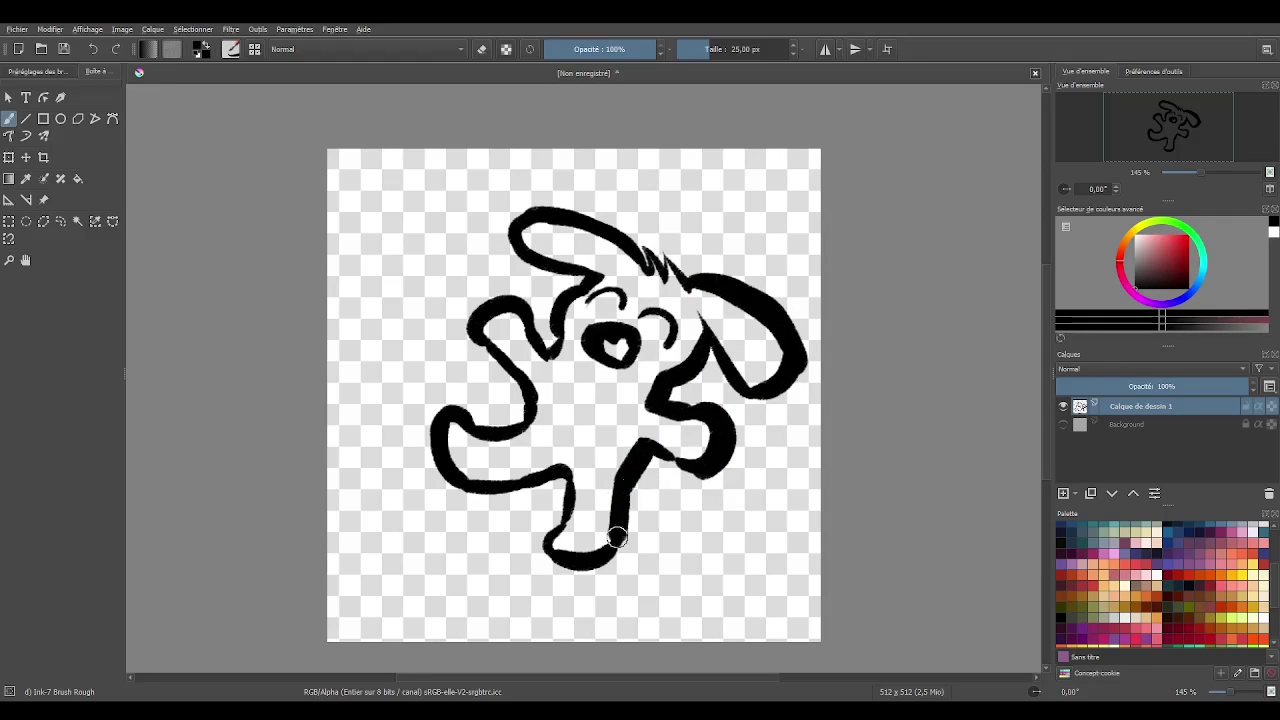
Erase the left hand's thick upper outline and redraw it as a thin line.
scroll(450, 290, "up", 5)
key("e")
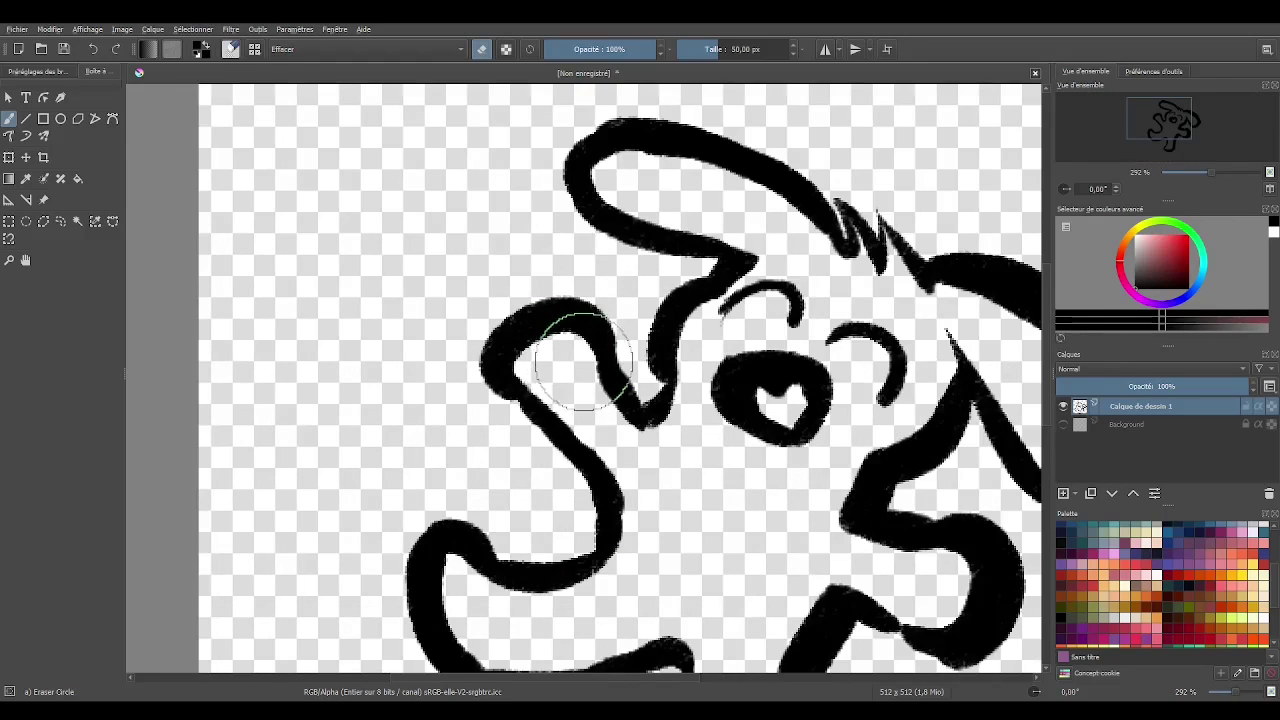
mouse_move(575, 340)
left_mouse_down()
mouse_move(505, 345)
mouse_move(586, 360)
left_mouse_up()
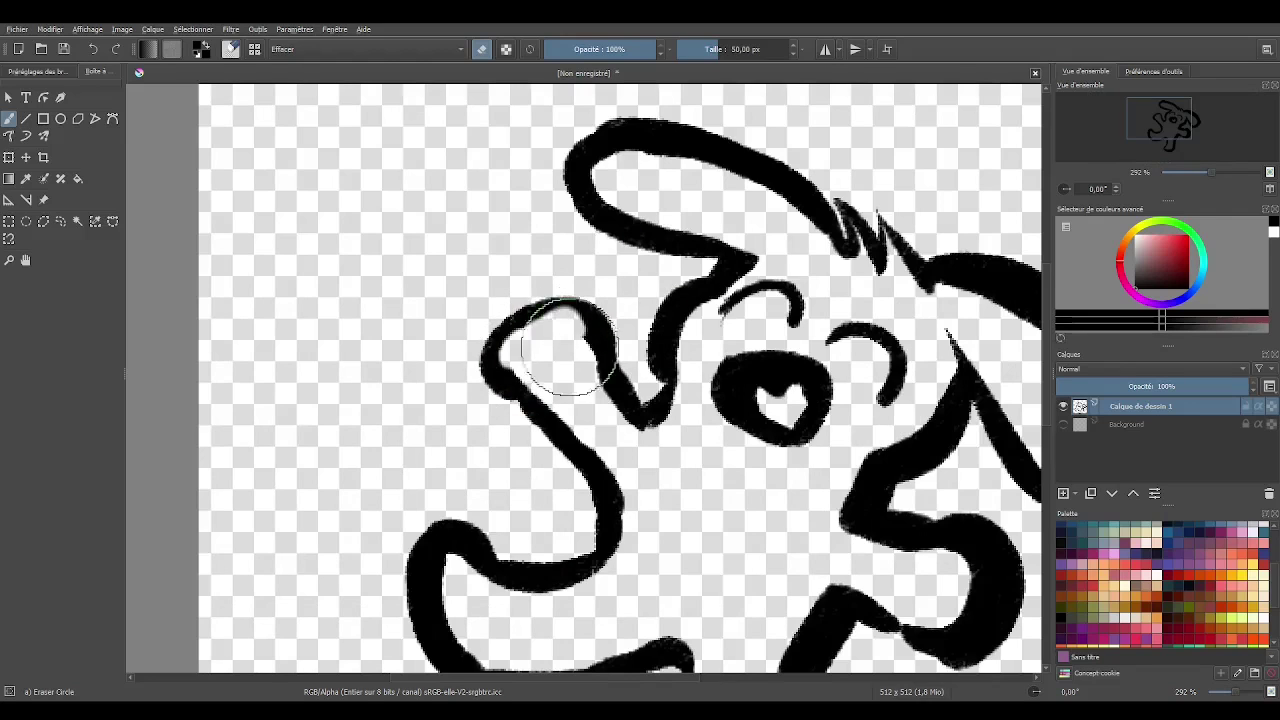
key("e")
left_click_drag(503, 362, 598, 340)
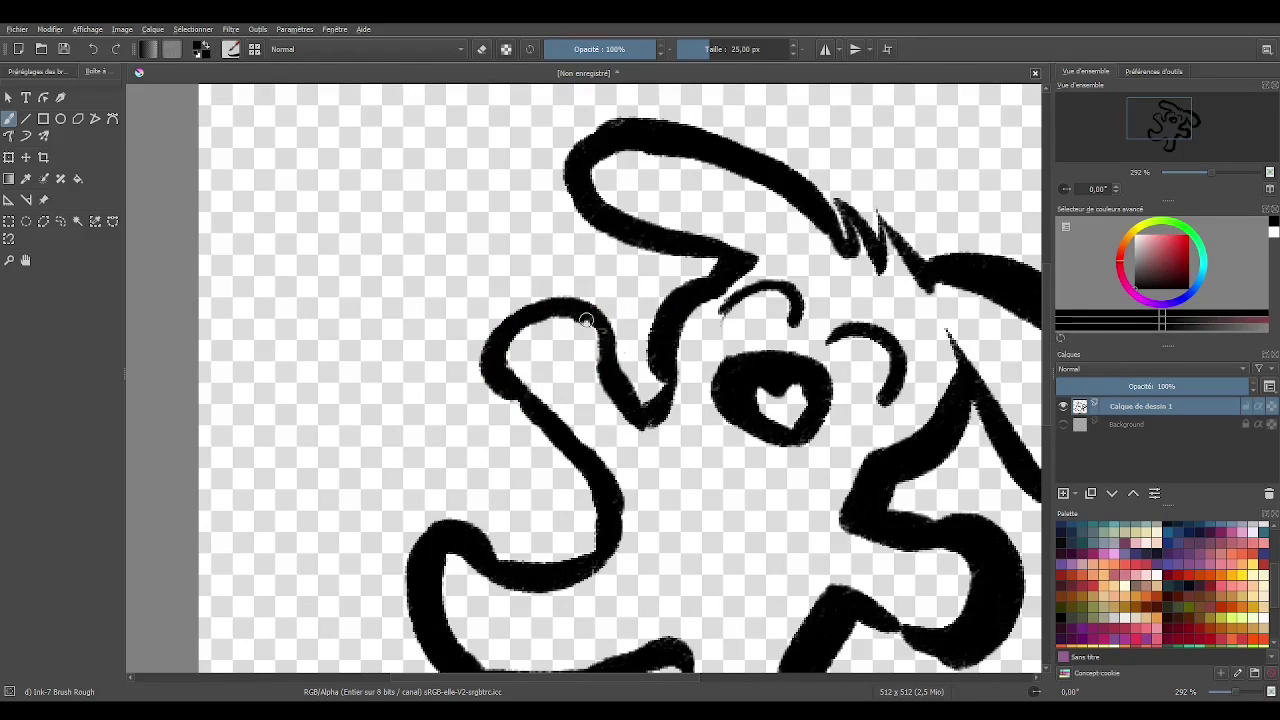
Erase a larger white heart highlight inside the nose.
scroll(510, 360, "down", 5)
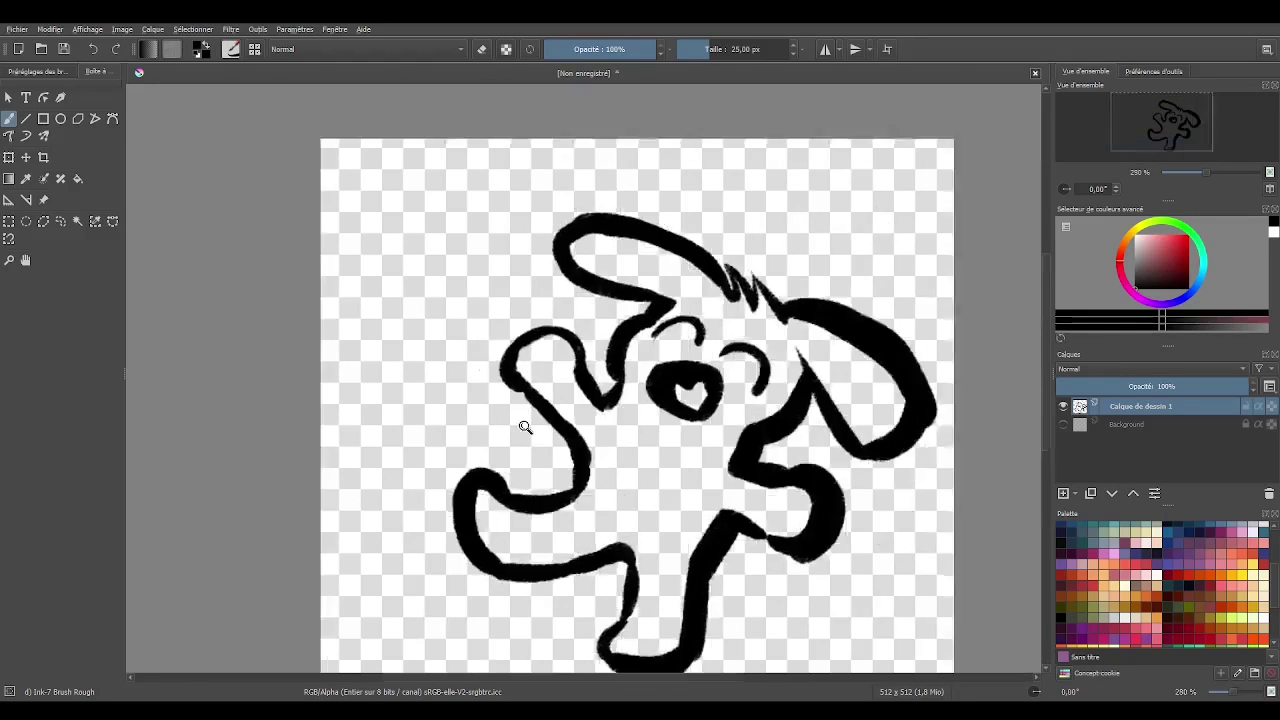
scroll(505, 375, "up", 6)
scroll(486, 400, "down", 5)
scroll(686, 480, "down", 1)
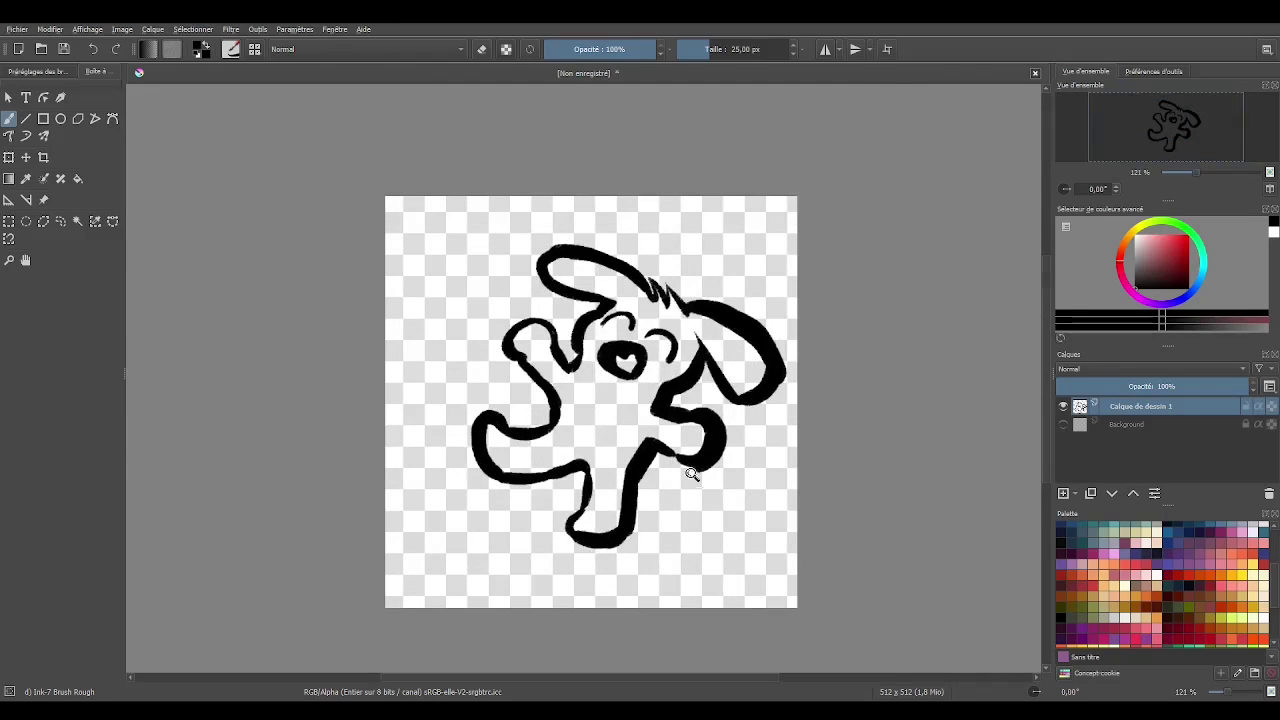
scroll(670, 460, "up", 5)
scroll(583, 586, "down", 4)
scroll(583, 586, "down", 1)
scroll(632, 316, "up", 1)
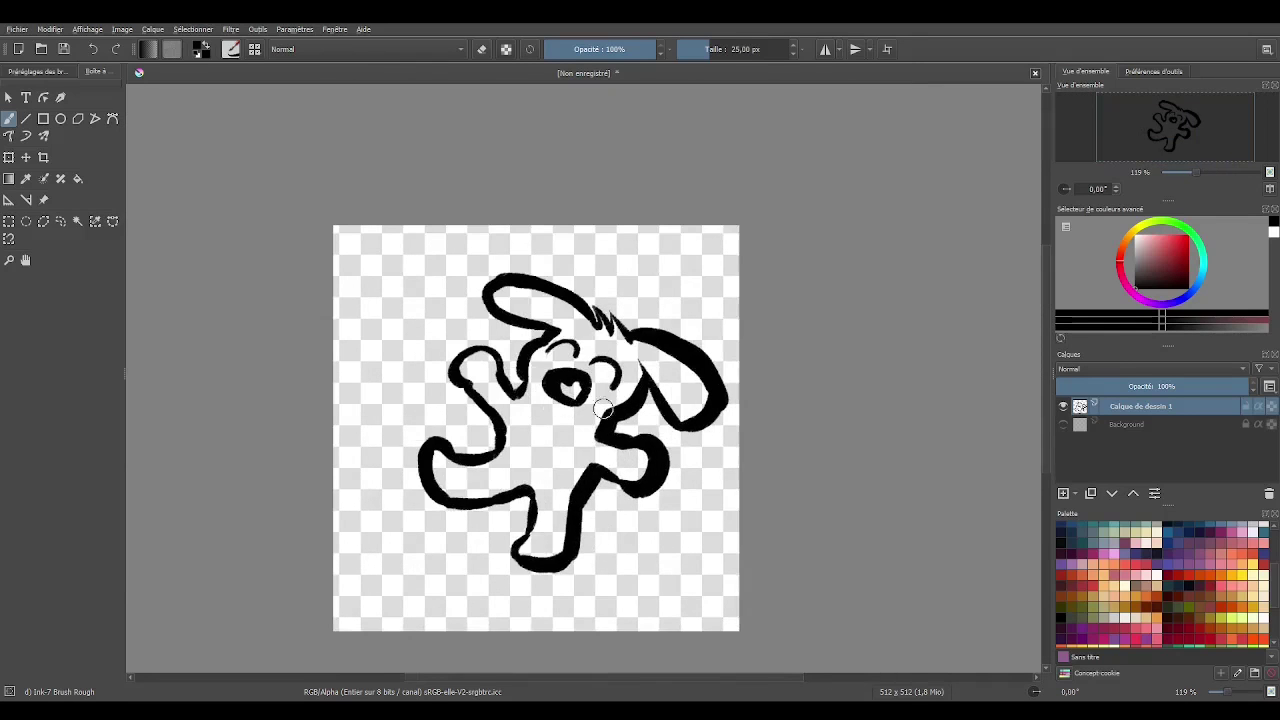
scroll(632, 316, "up", 4)
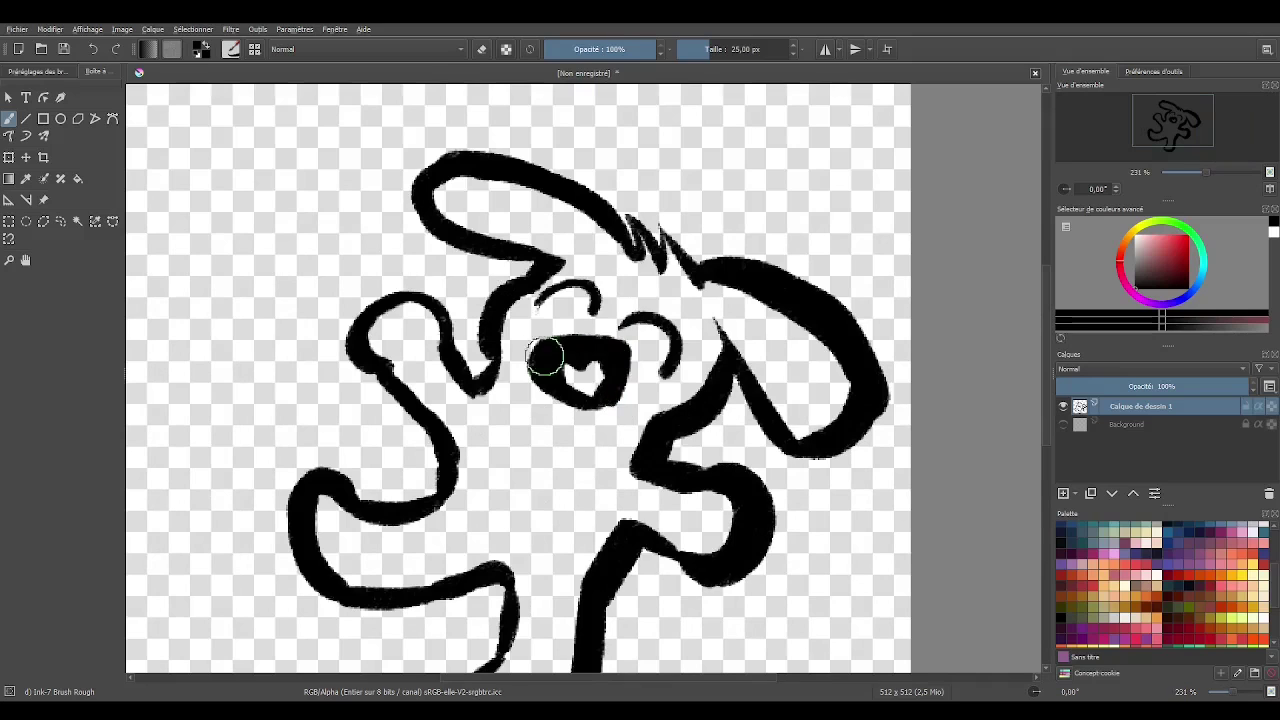
key("e")
left_click_drag(605, 385, 598, 362)
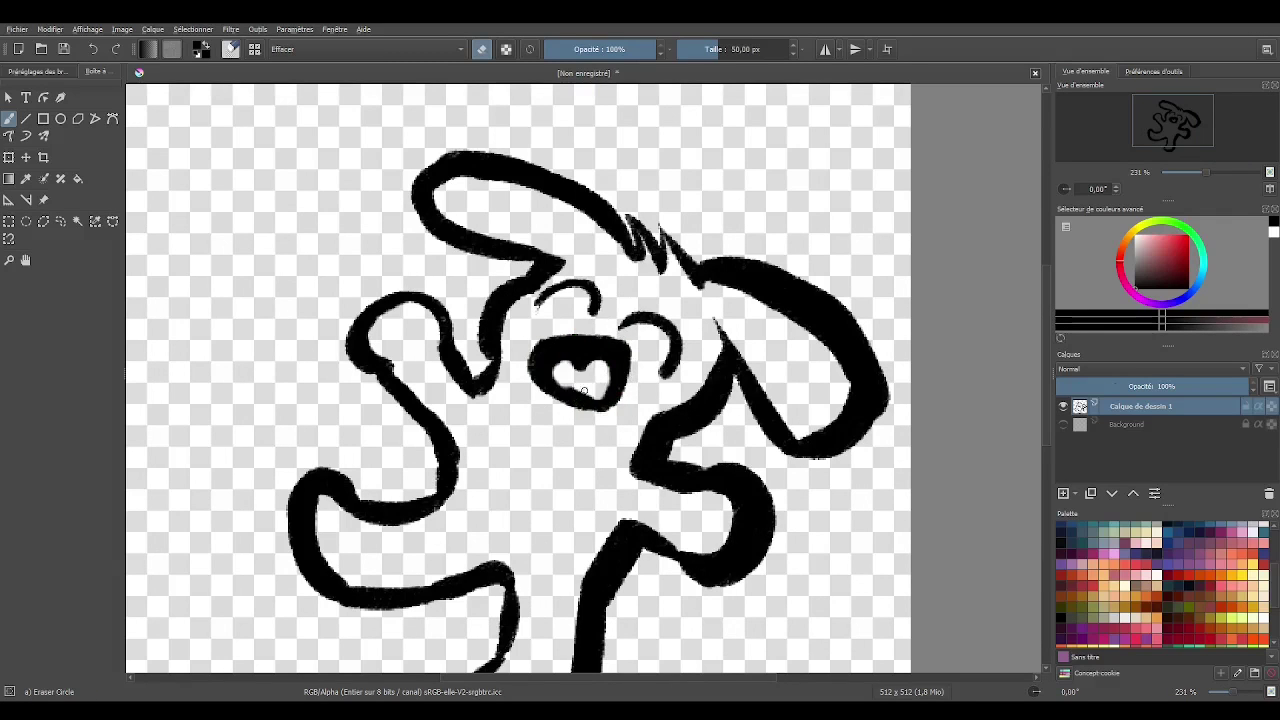
key("e")
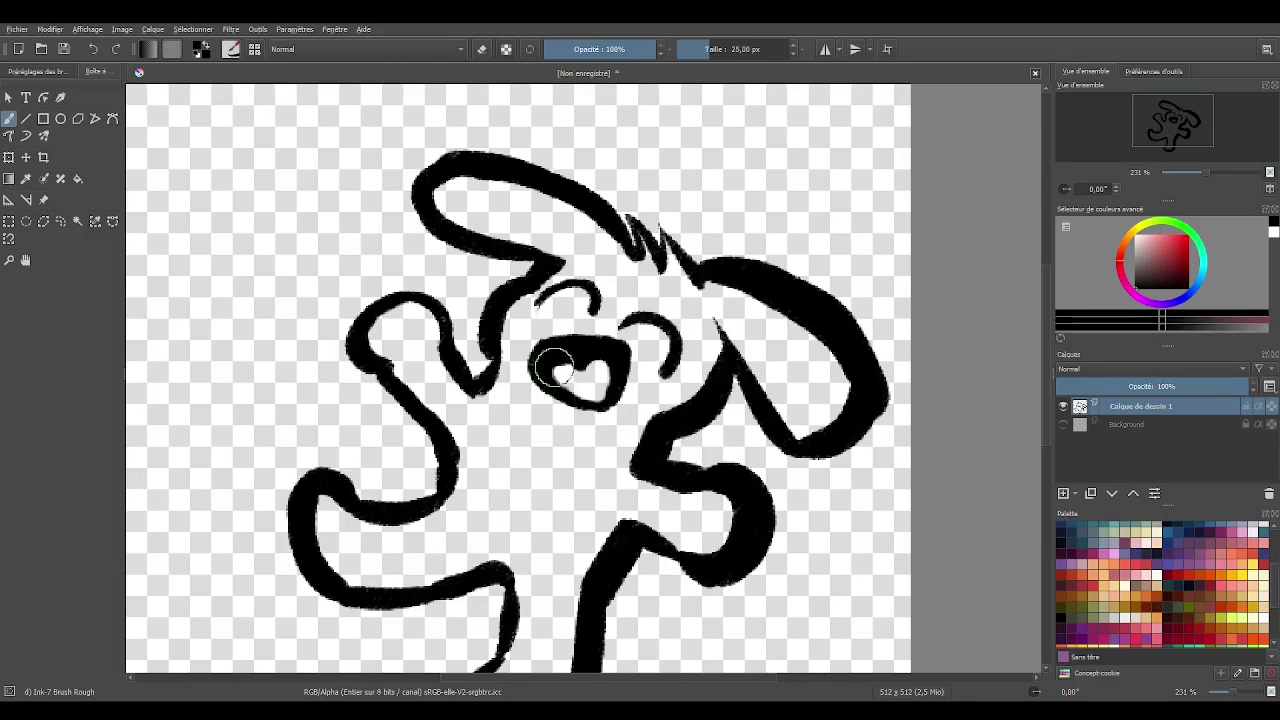
Redraw the left eyebrow stroke in black ink.
scroll(600, 440, "down", 2)
scroll(600, 440, "down", 2)
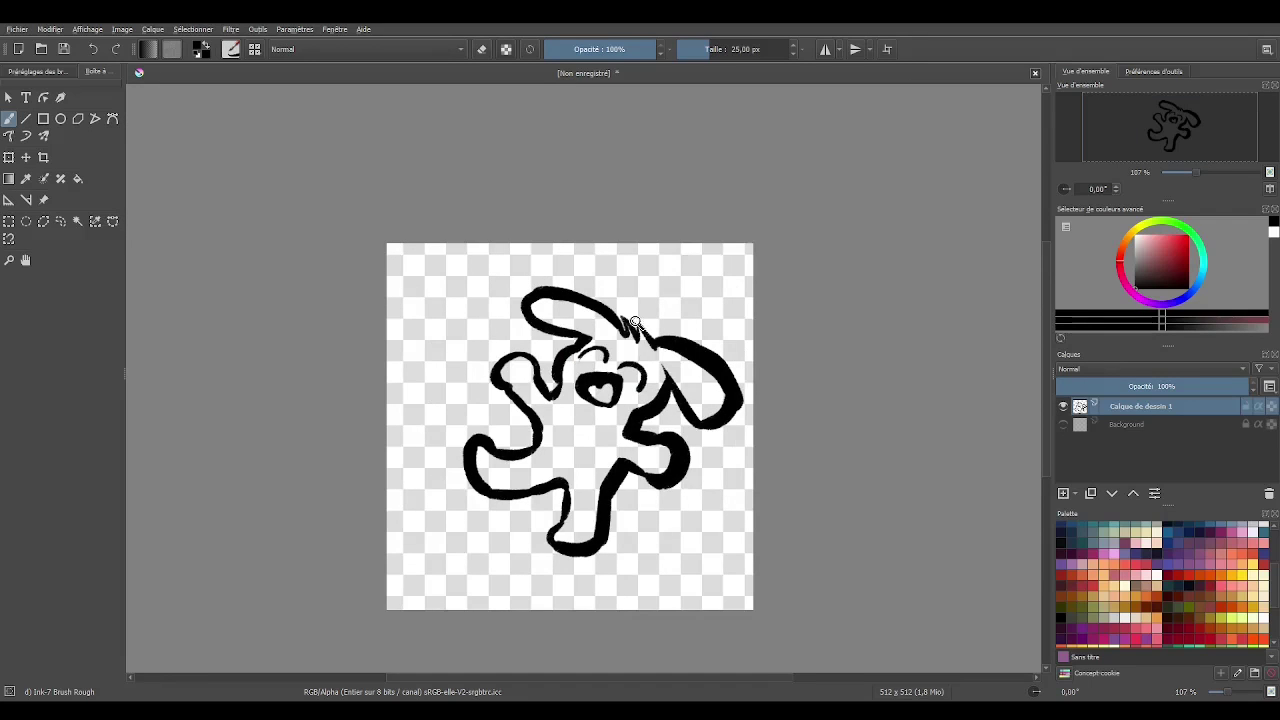
scroll(620, 400, "up", 3)
key("e")
key("e")
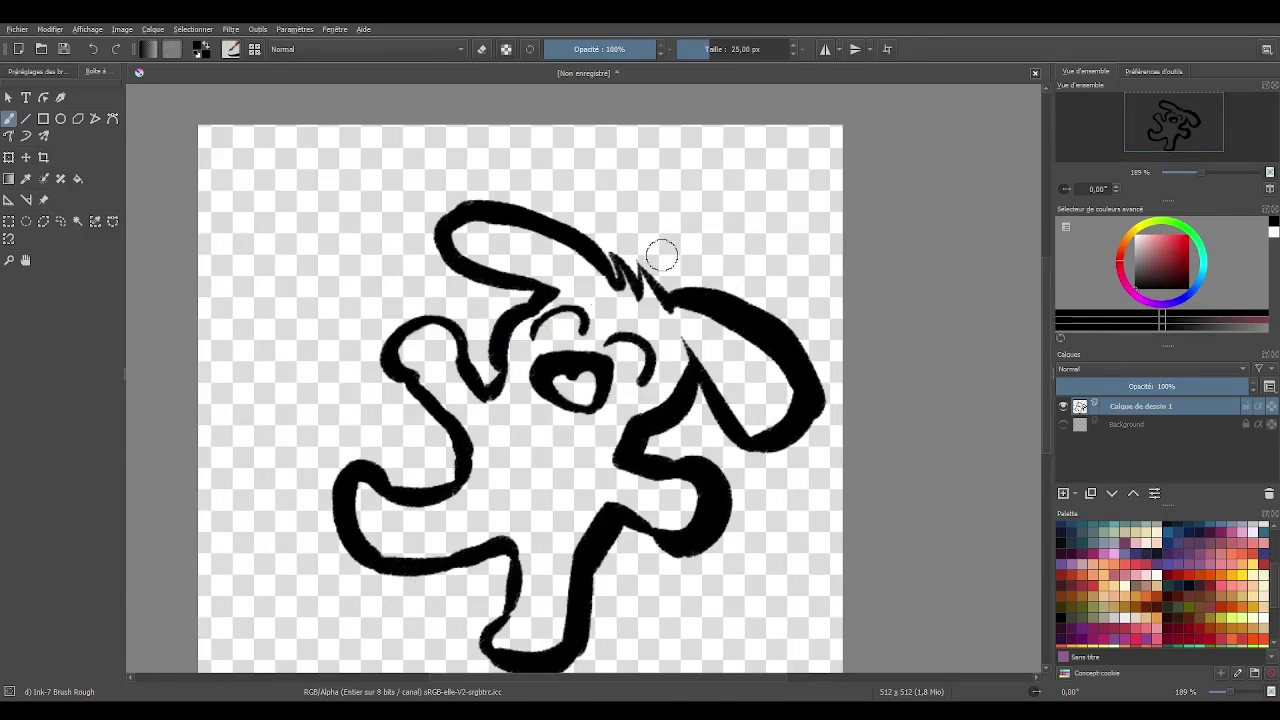
scroll(642, 373, "down", 3)
scroll(642, 373, "up", 4)
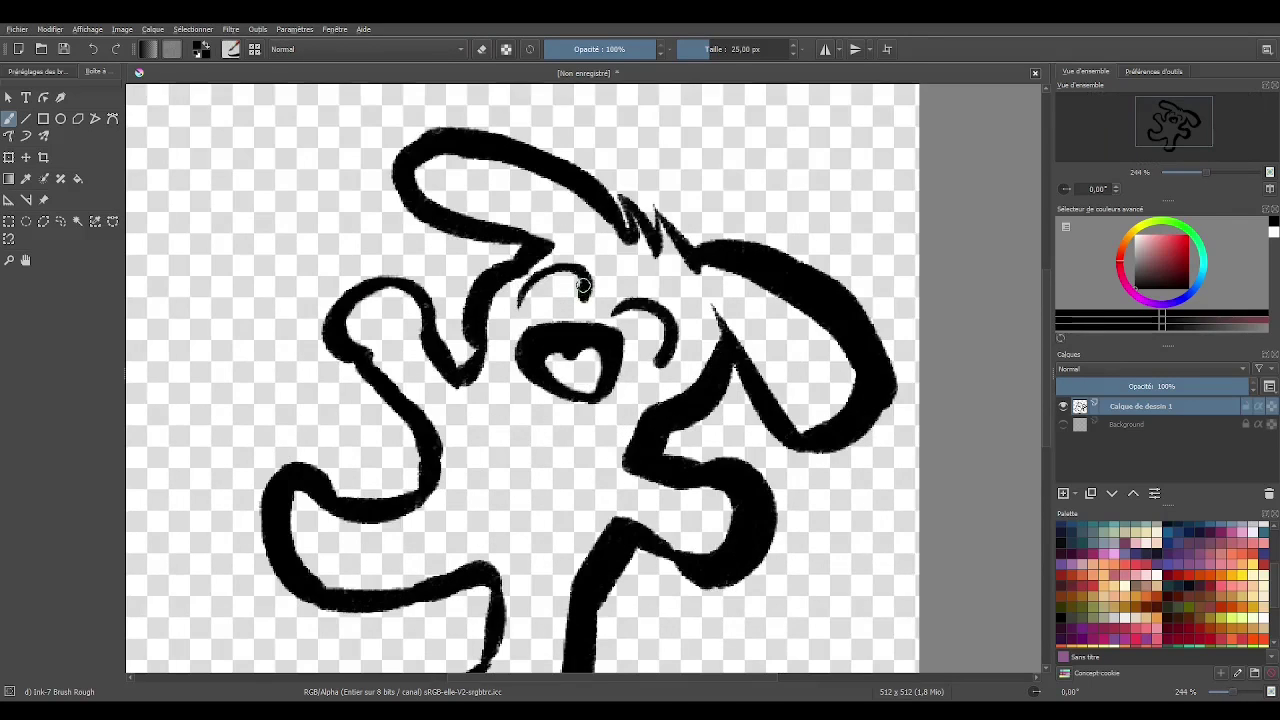
mouse_move(516, 305)
left_mouse_down()
mouse_move(590, 292)
mouse_move(660, 362)
left_mouse_up()
Draw a small heart shape on the dog's chest.
scroll(637, 466, "down", 2)
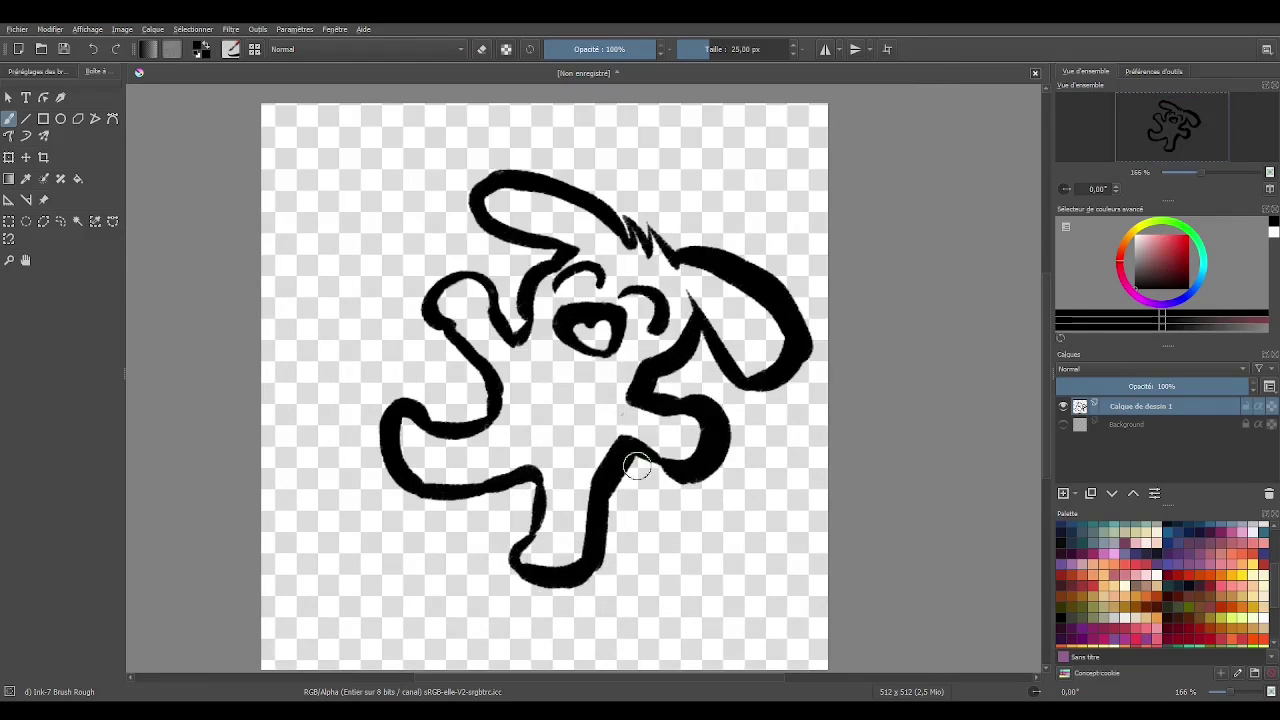
left_click_drag(535, 388, 525, 460)
key("ctrl+z")
left_click_drag(592, 370, 588, 372)
scroll(563, 549, "down", 3)
scroll(563, 549, "up", 1)
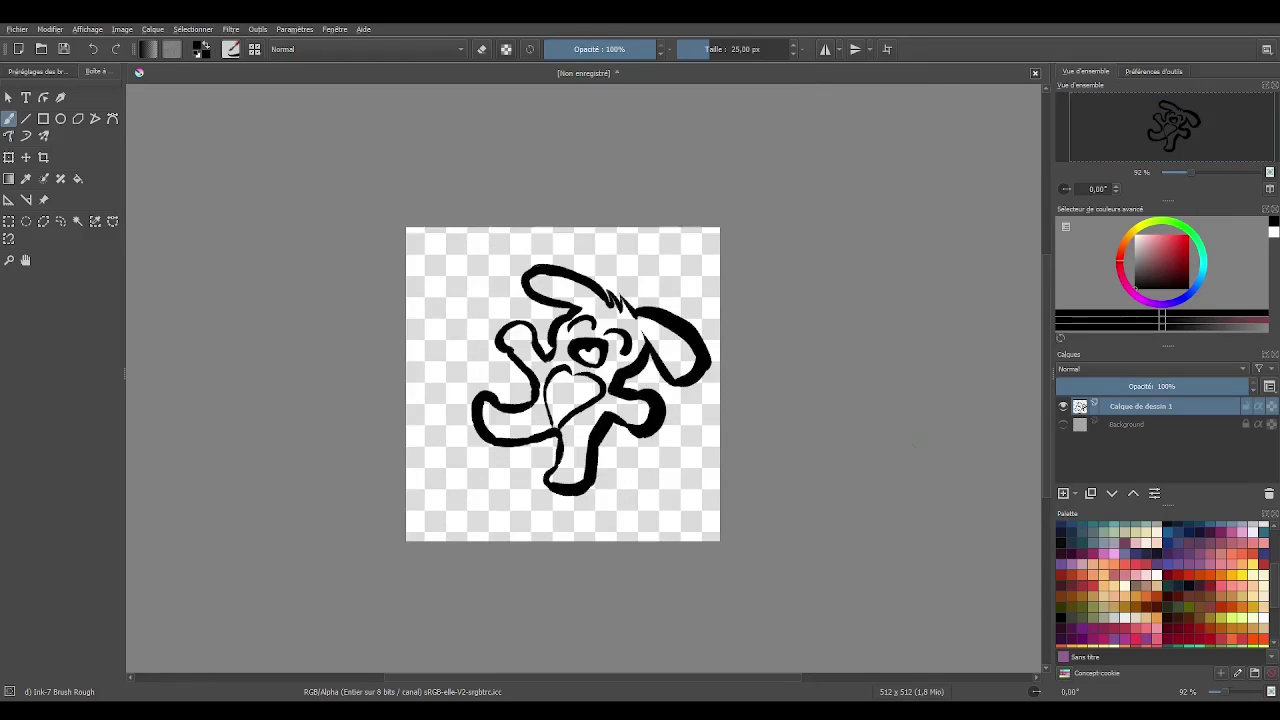
Scale the dog drawing up and shift it left with the Transform tool.
left_click(8, 157)
mouse_move(712, 258)
left_mouse_down()
mouse_move(823, 163)
mouse_move(744, 237)
mouse_move(716, 236)
mouse_move(743, 225)
mouse_move(694, 303)
mouse_move(770, 483)
left_mouse_up()
left_click(9, 118)
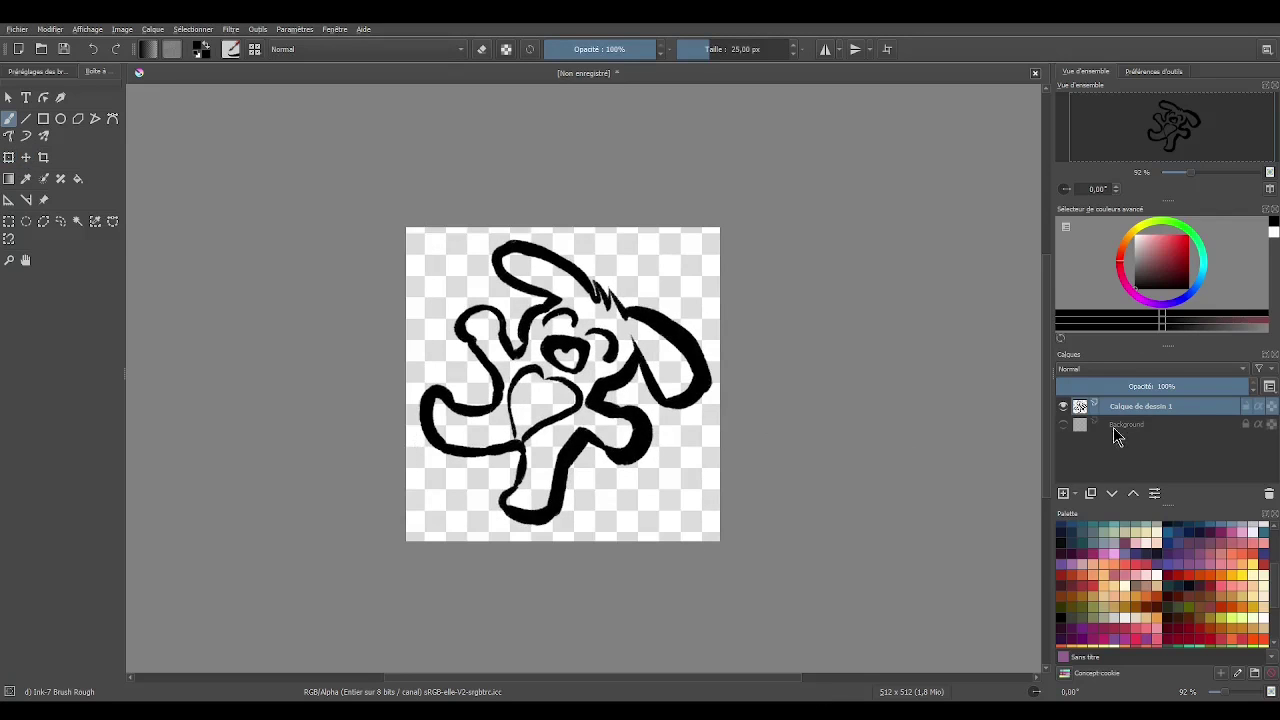
Duplicate the Background layer and turn the copy into a blank paint layer.
left_click(1126, 424)
key("ctrl+j")
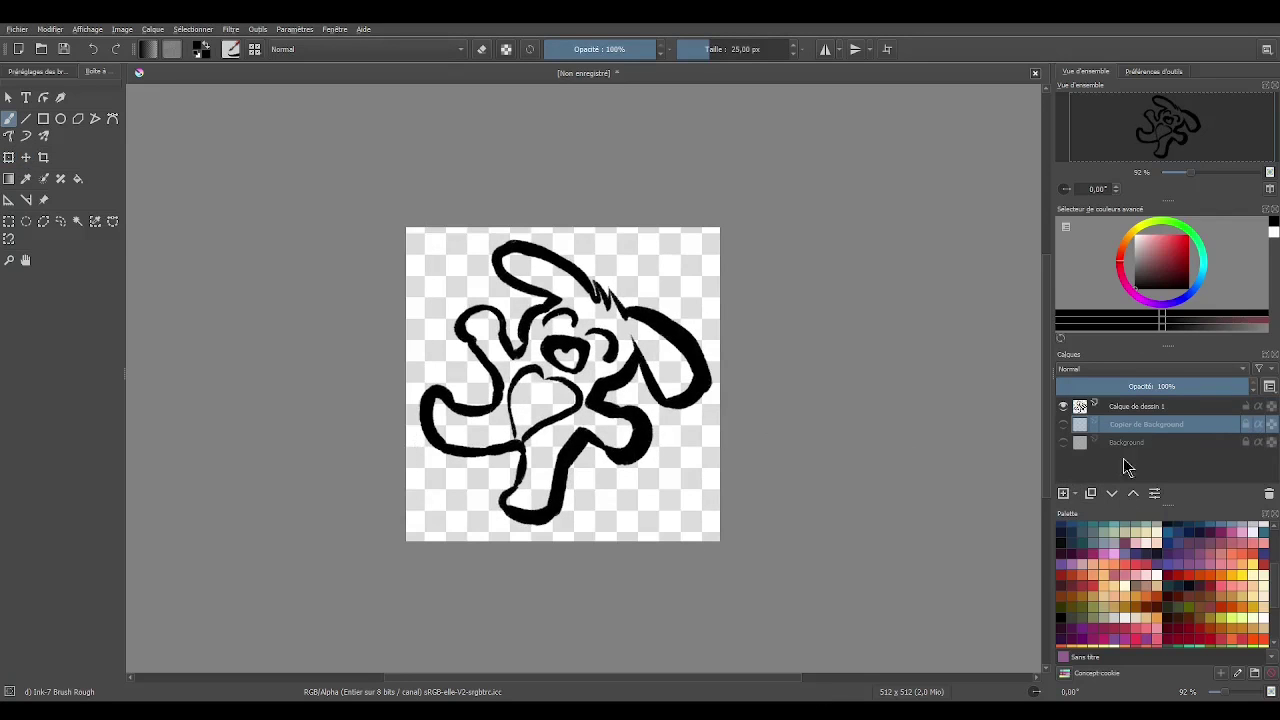
key("ctrl+z")
key("Insert")
Pick a pink swatch and fill the body, left arm, raised arm and right side.
left_click(1230, 535)
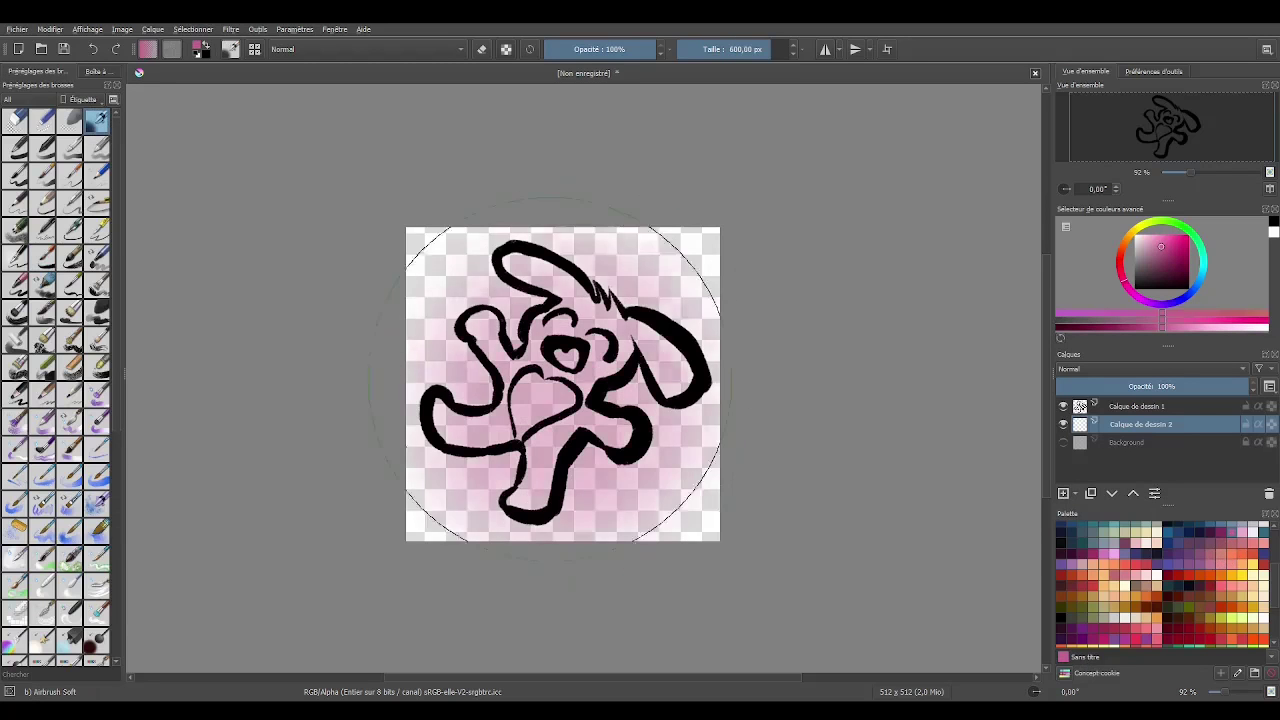
mouse_move(600, 350)
left_mouse_down()
mouse_move(560, 430)
mouse_move(520, 400)
left_mouse_up()
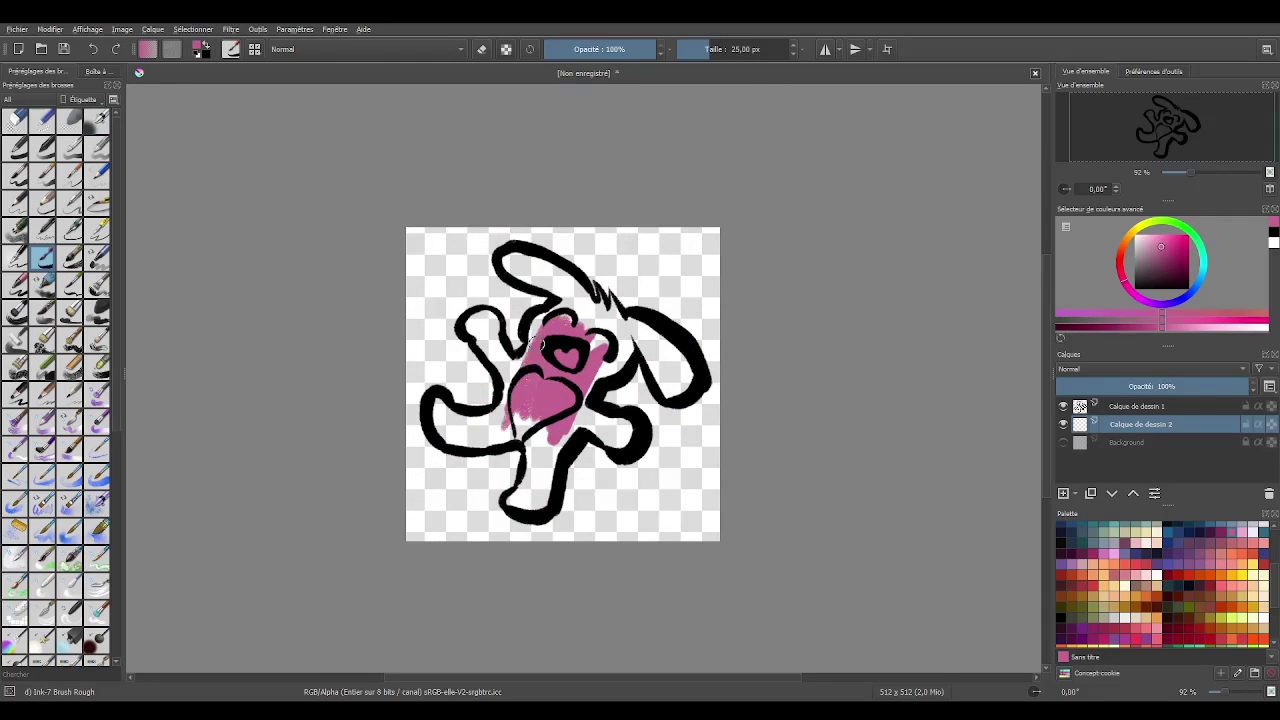
scroll(560, 380, "up", 3)
mouse_move(505, 460)
left_mouse_down()
mouse_move(480, 615)
mouse_move(600, 420)
mouse_move(675, 440)
mouse_move(598, 455)
mouse_move(505, 610)
mouse_move(465, 595)
mouse_move(495, 455)
mouse_move(445, 420)
left_mouse_up()
key("ctrl+z")
key("ctrl+z")
mouse_move(302, 442)
left_mouse_down()
mouse_move(330, 470)
mouse_move(400, 470)
mouse_move(440, 440)
mouse_move(420, 452)
mouse_move(455, 370)
mouse_move(580, 285)
mouse_move(565, 190)
mouse_move(433, 288)
mouse_move(375, 255)
mouse_move(400, 225)
mouse_move(440, 232)
left_mouse_up()
mouse_move(590, 185)
left_mouse_down()
mouse_move(585, 410)
mouse_move(765, 370)
mouse_move(805, 320)
mouse_move(771, 274)
mouse_move(455, 115)
mouse_move(575, 150)
mouse_move(636, 208)
left_mouse_up()
Zoom in and touch up the spiky head tuft with pink using a resized brush.
scroll(674, 277, "down", 10)
scroll(674, 277, "up", 5)
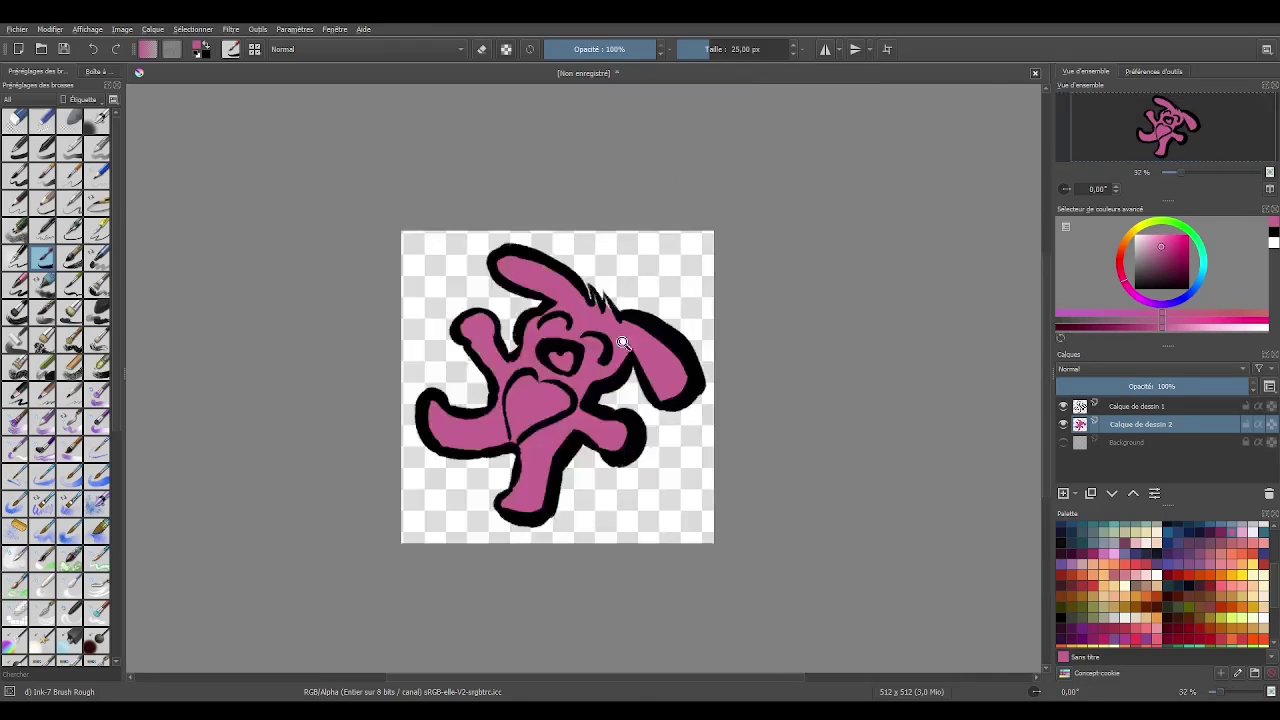
scroll(583, 149, "up", 8)
scroll(557, 331, "up", 3)
left_click_drag(690, 49, 698, 49)
left_click_drag(585, 300, 565, 395)
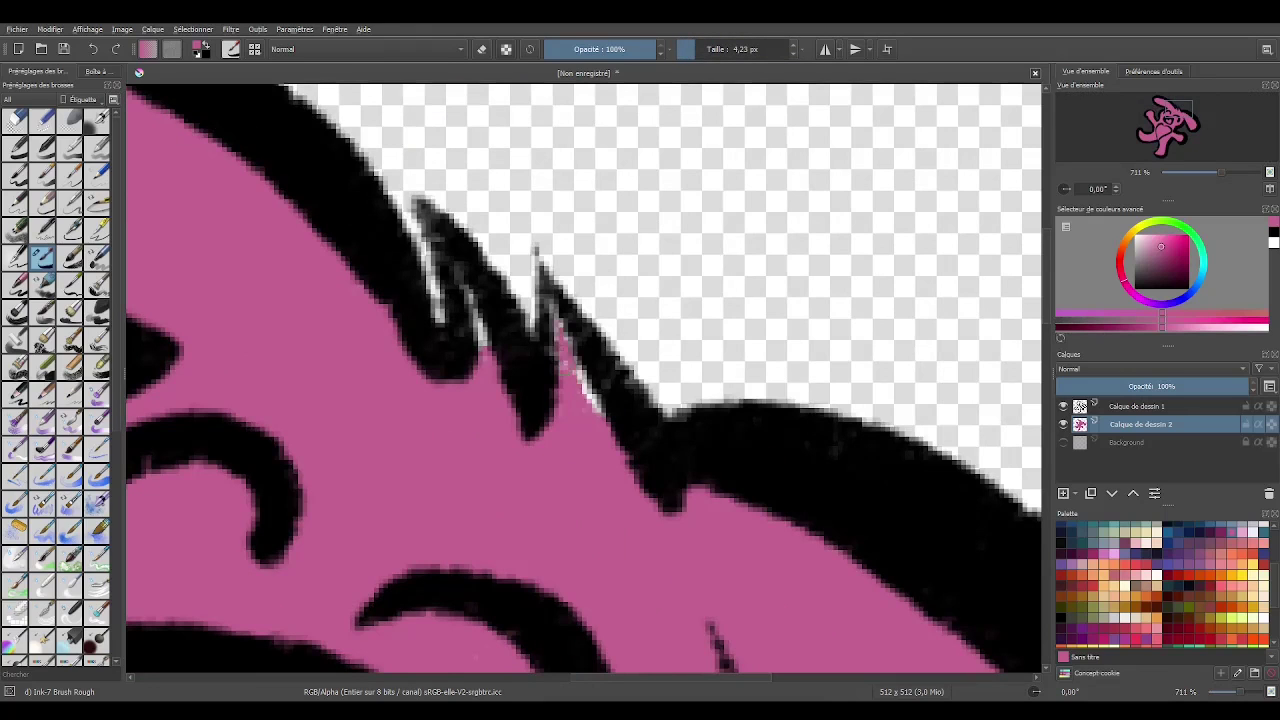
left_click_drag(600, 330, 575, 415)
left_click_drag(560, 296, 550, 368)
left_click_drag(470, 265, 480, 355)
scroll(560, 320, "down", 3)
scroll(600, 380, "down", 3)
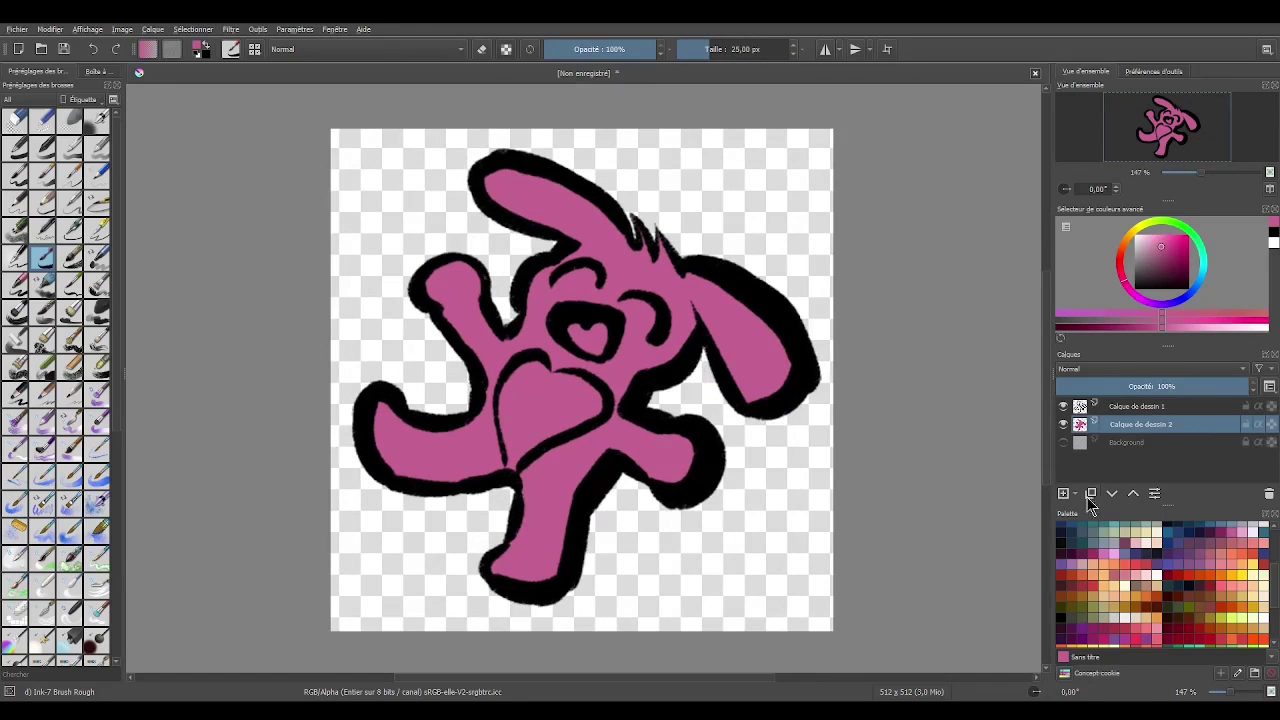
Duplicate the pink fill layer, hide the original and choose a darker pink.
left_click(1090, 493)
left_click(1063, 442)
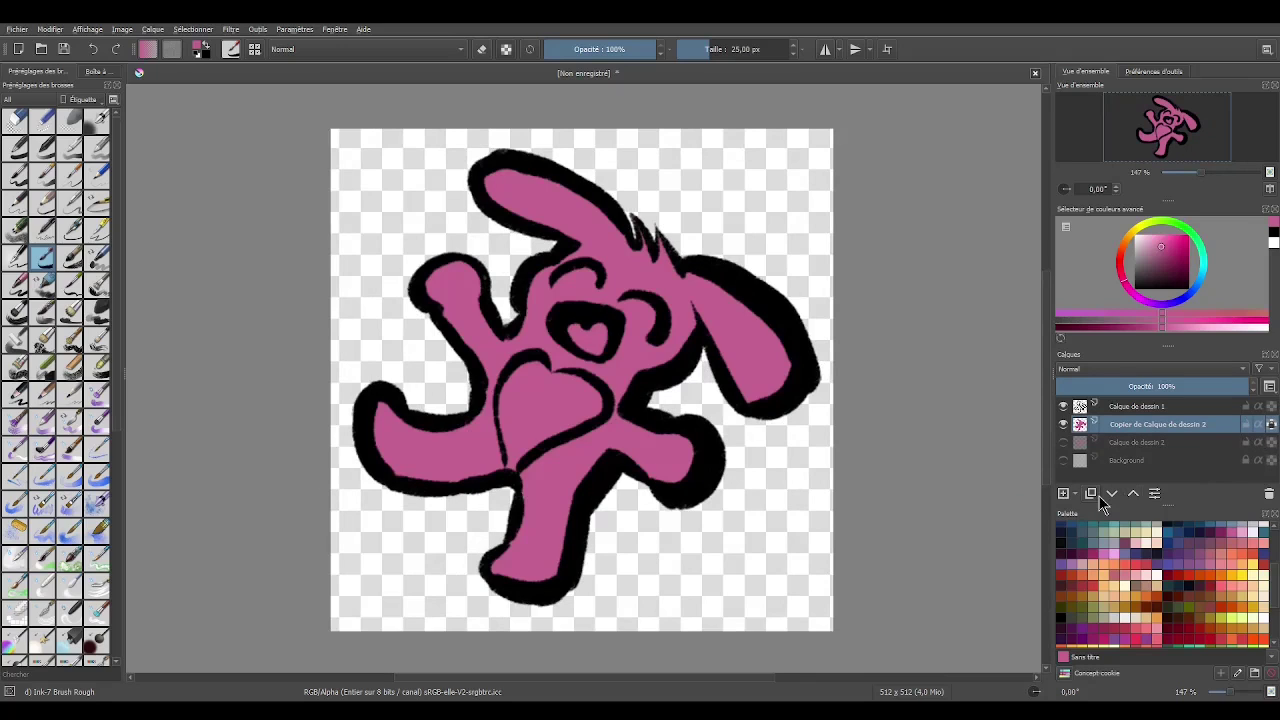
left_click(683, 558)
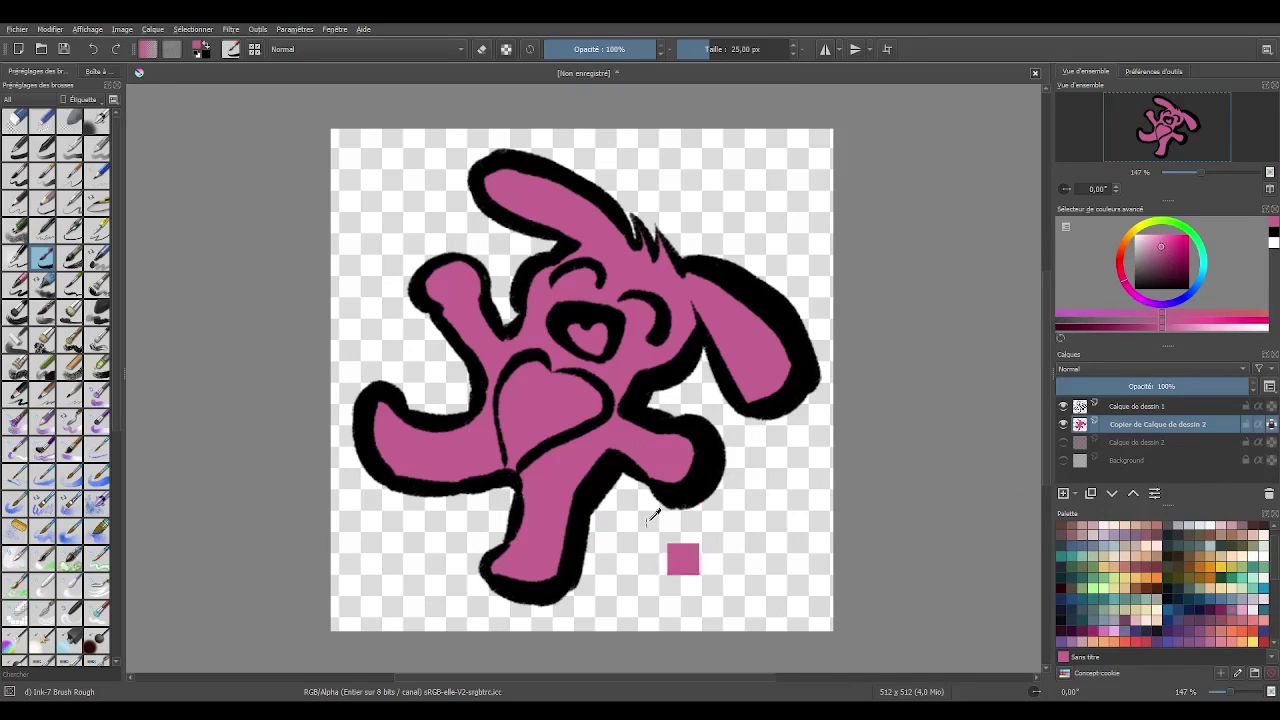
key("ctrl+z")
key("k")
key("k")
left_click(731, 451)
key("ctrl+z")
Shade inside the right ear, the upper-left ear's lower edge and down toward the chest.
left_click_drag(692, 305, 768, 395)
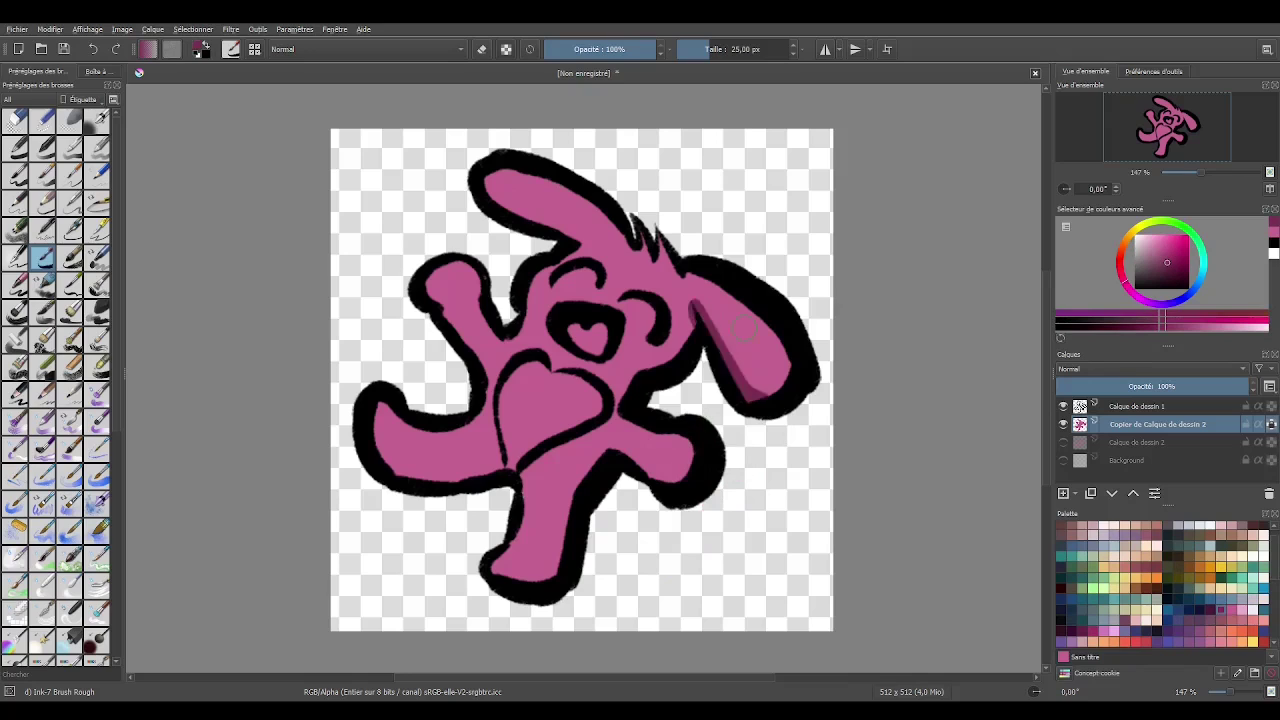
key("e")
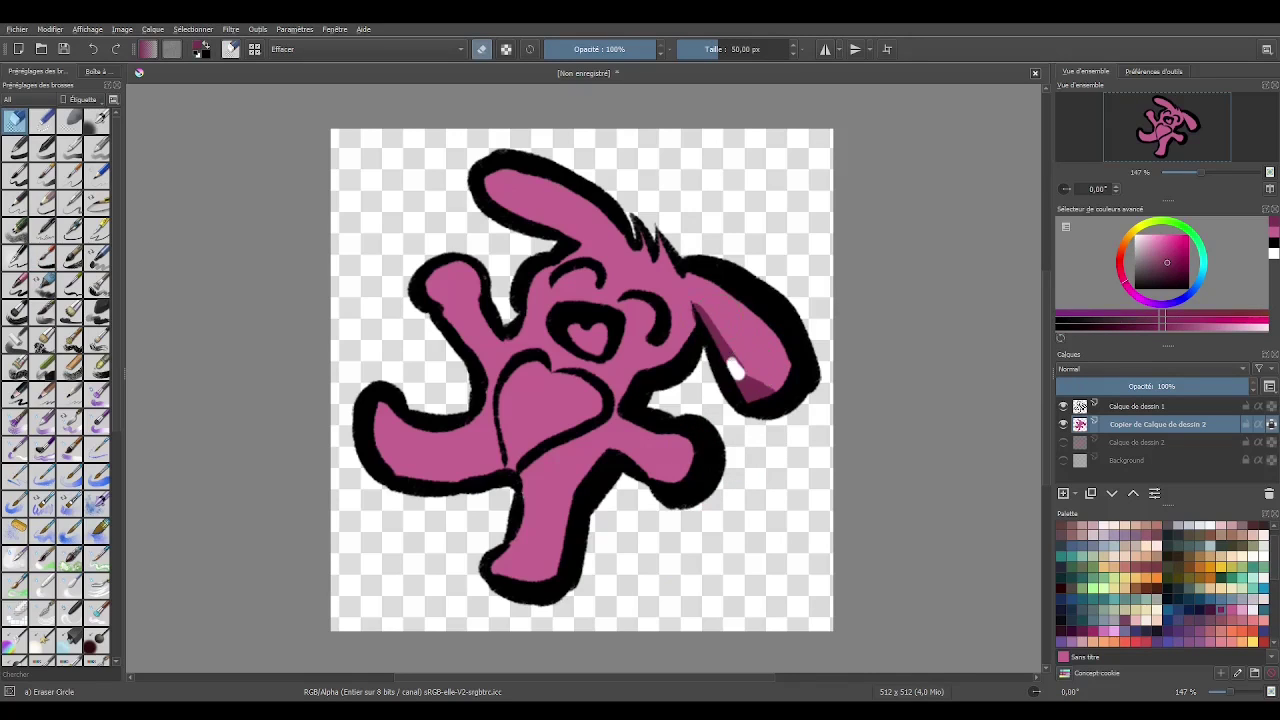
key("e")
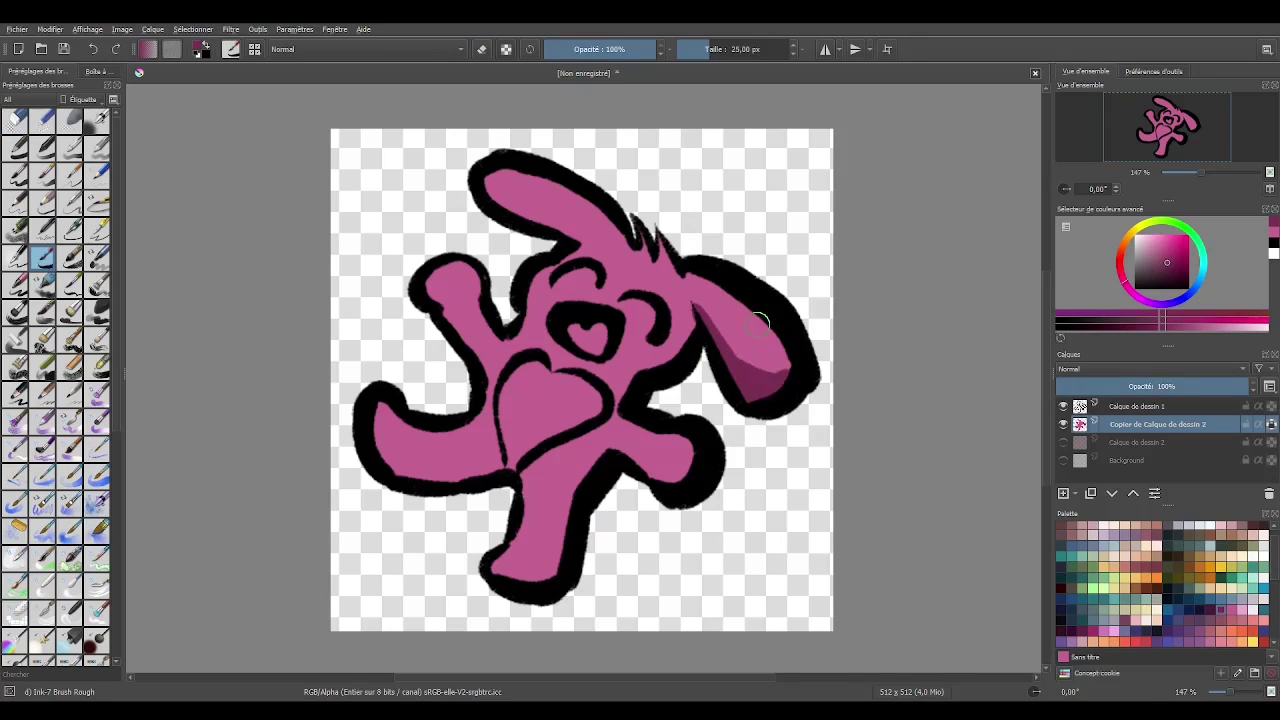
left_click_drag(760, 320, 737, 368)
left_click_drag(499, 200, 561, 224)
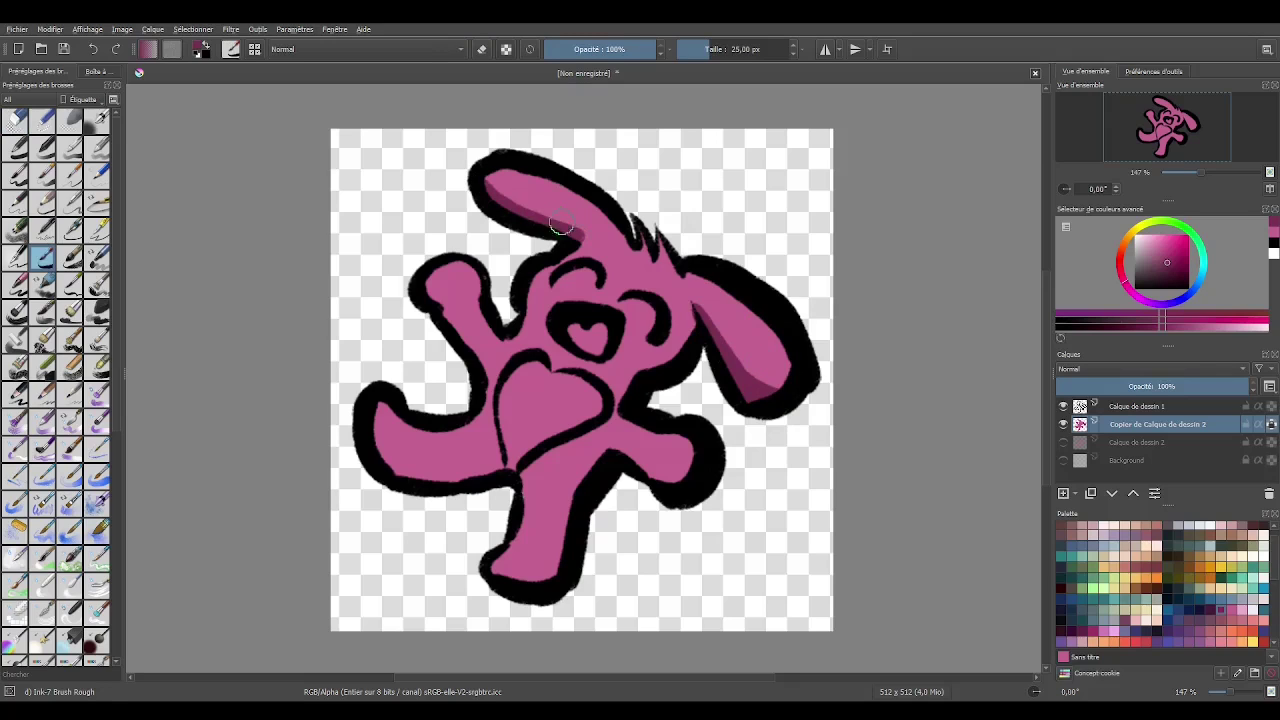
left_click_drag(697, 308, 621, 399)
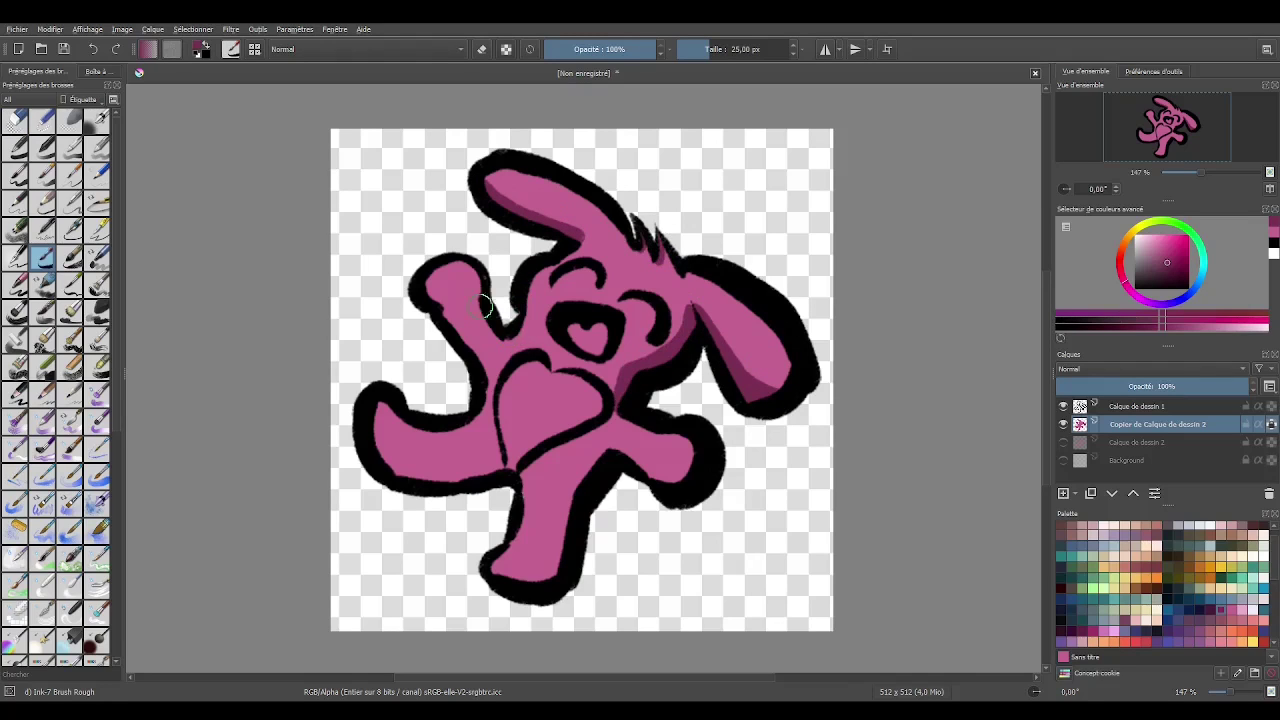
Shade the edges of both legs, the foot and the left arm's lower edge.
left_click_drag(614, 453, 695, 458)
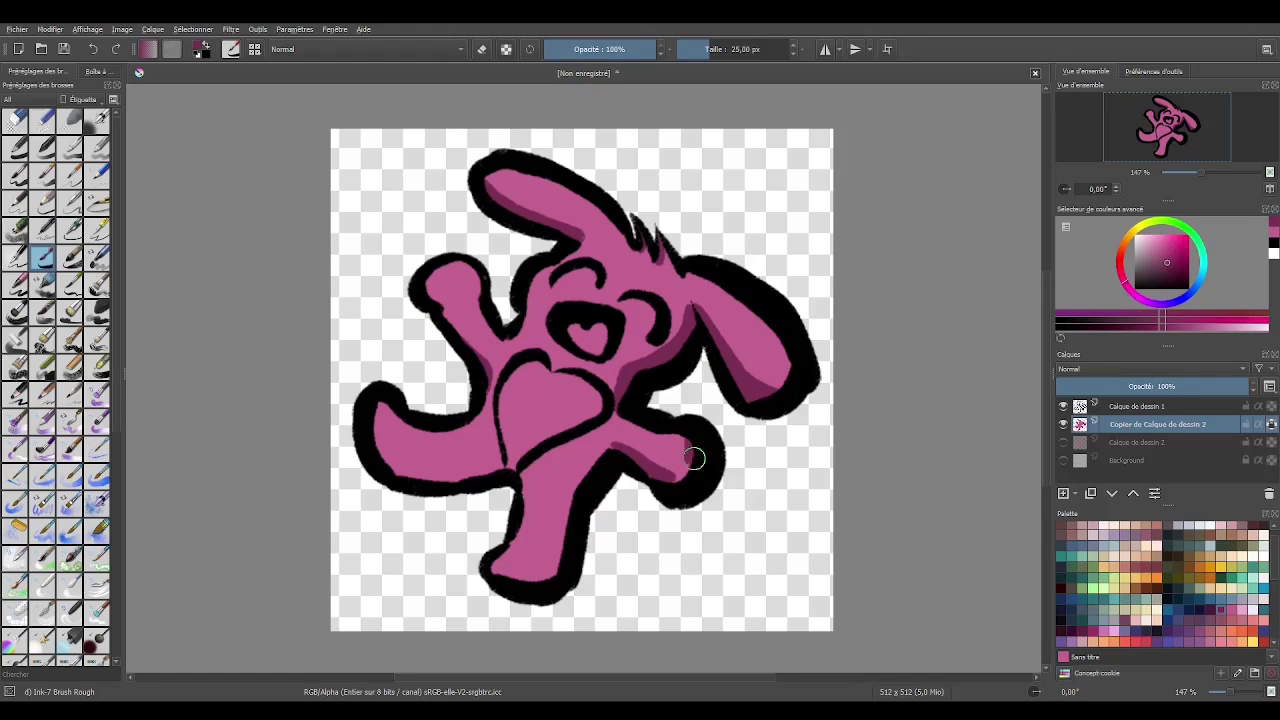
mouse_move(585, 454)
left_mouse_down()
mouse_move(608, 451)
mouse_move(500, 572)
left_mouse_up()
left_click_drag(365, 415, 398, 468)
left_click_drag(500, 468, 398, 470)
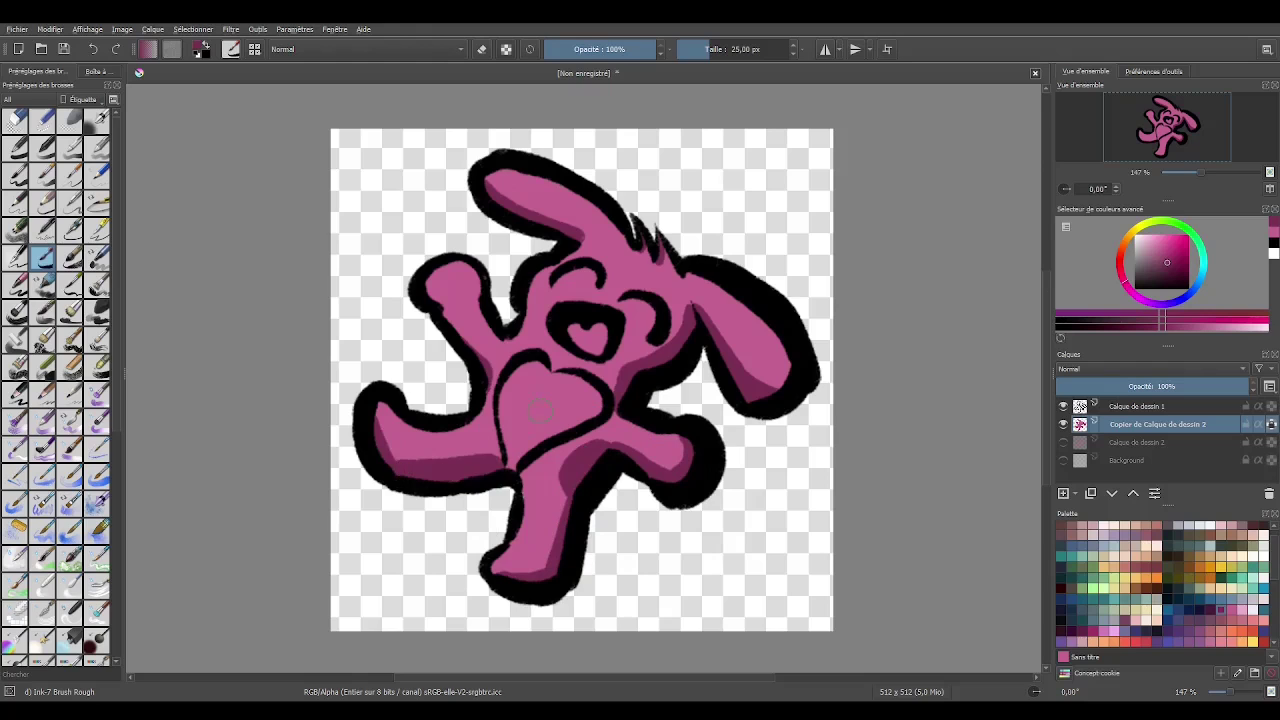
scroll(538, 408, "up", 4)
scroll(500, 463, "down", 3)
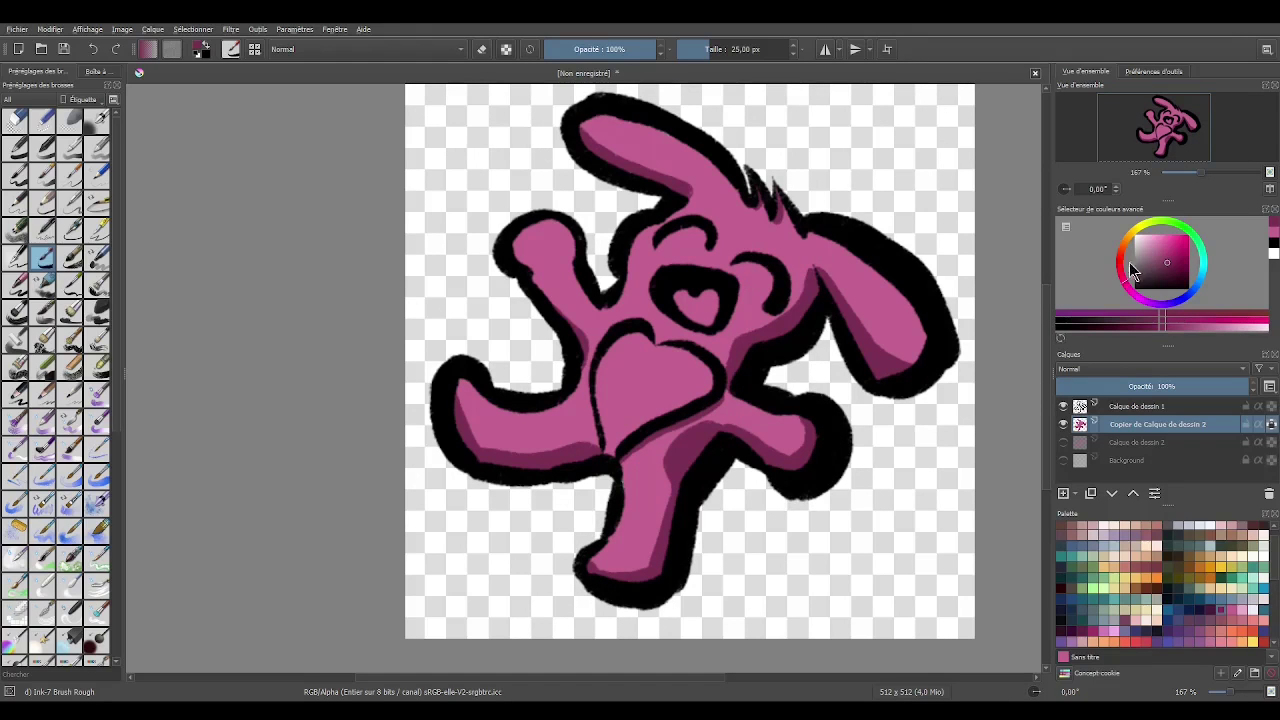
Pick red in the colour selector and paint the heart-shaped mouth.
scroll(1207, 534, "down", 2)
left_click(1228, 595)
left_click(1263, 613)
left_click_drag(690, 295, 710, 305)
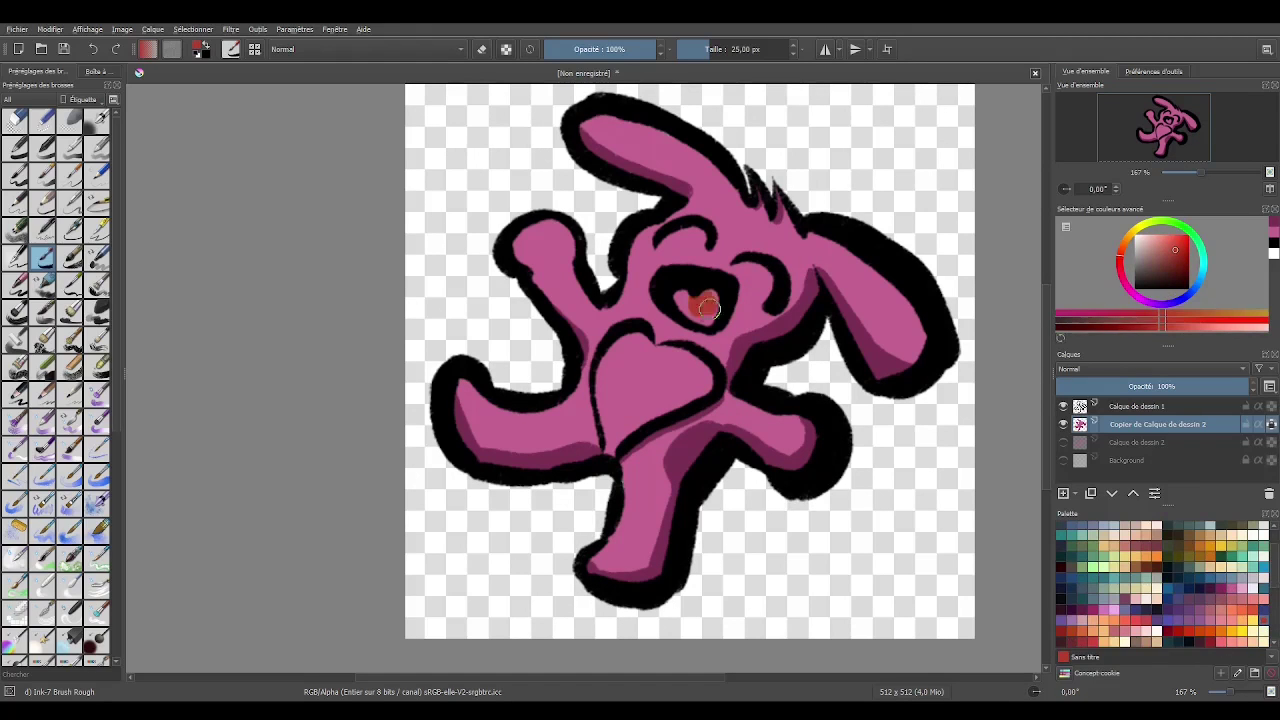
scroll(693, 302, "down", 2)
scroll(693, 302, "up", 1)
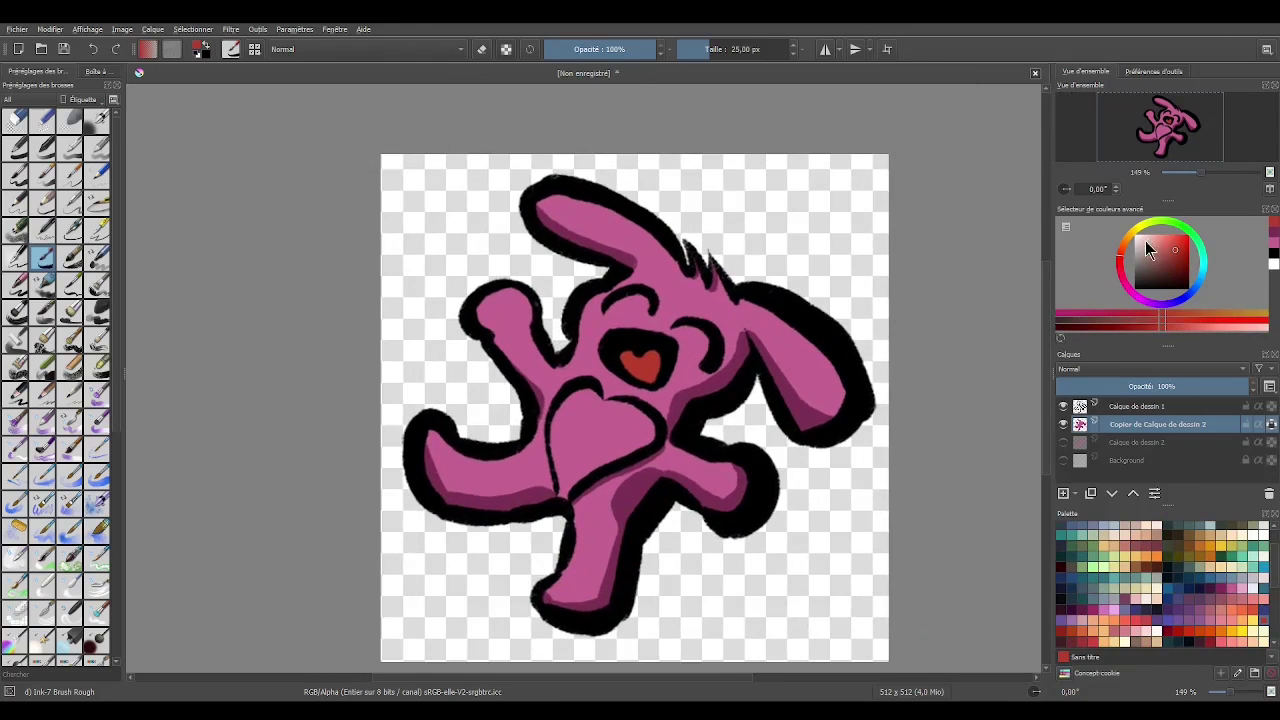
Tidy the mouth into a neat red heart and pick a dark pink colour.
left_click(15, 119)
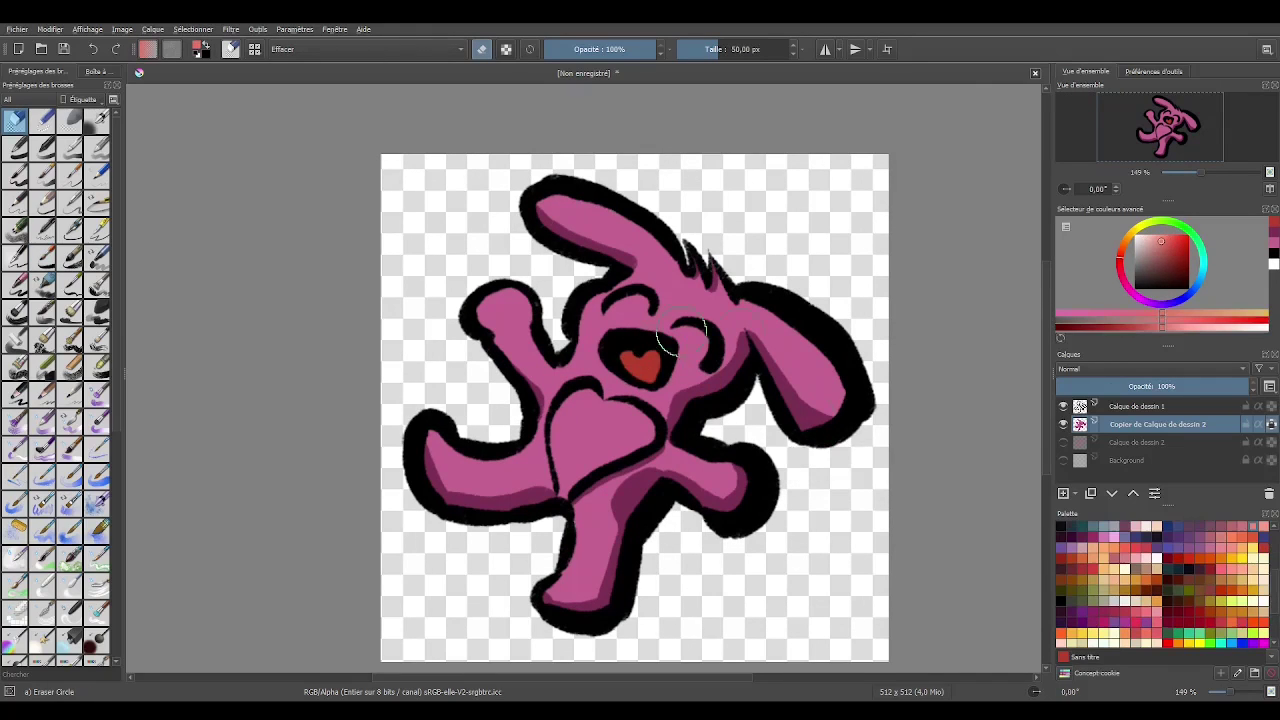
key("/")
left_click_drag(634, 350, 671, 343)
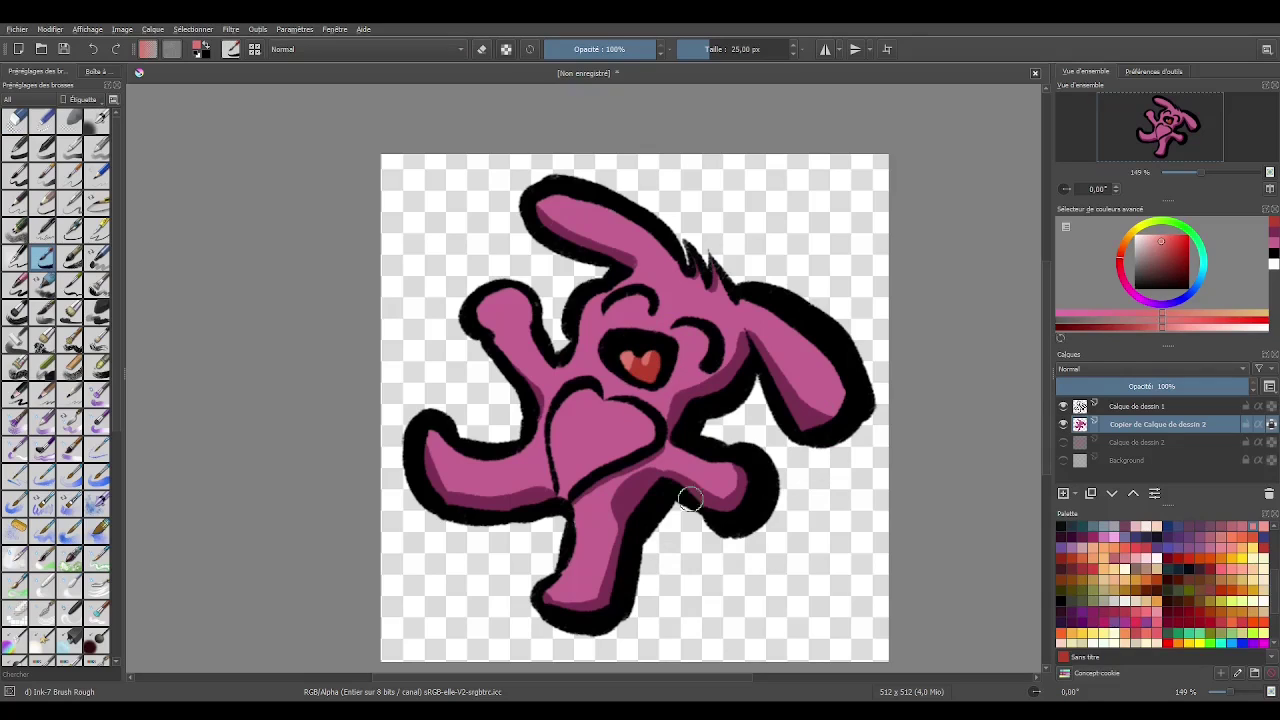
left_click(648, 338, "ctrl")
Lighten the paint colour and add highlights on the ears, left head and around the eyes.
key("l")
key("l")
key("l")
key("l")
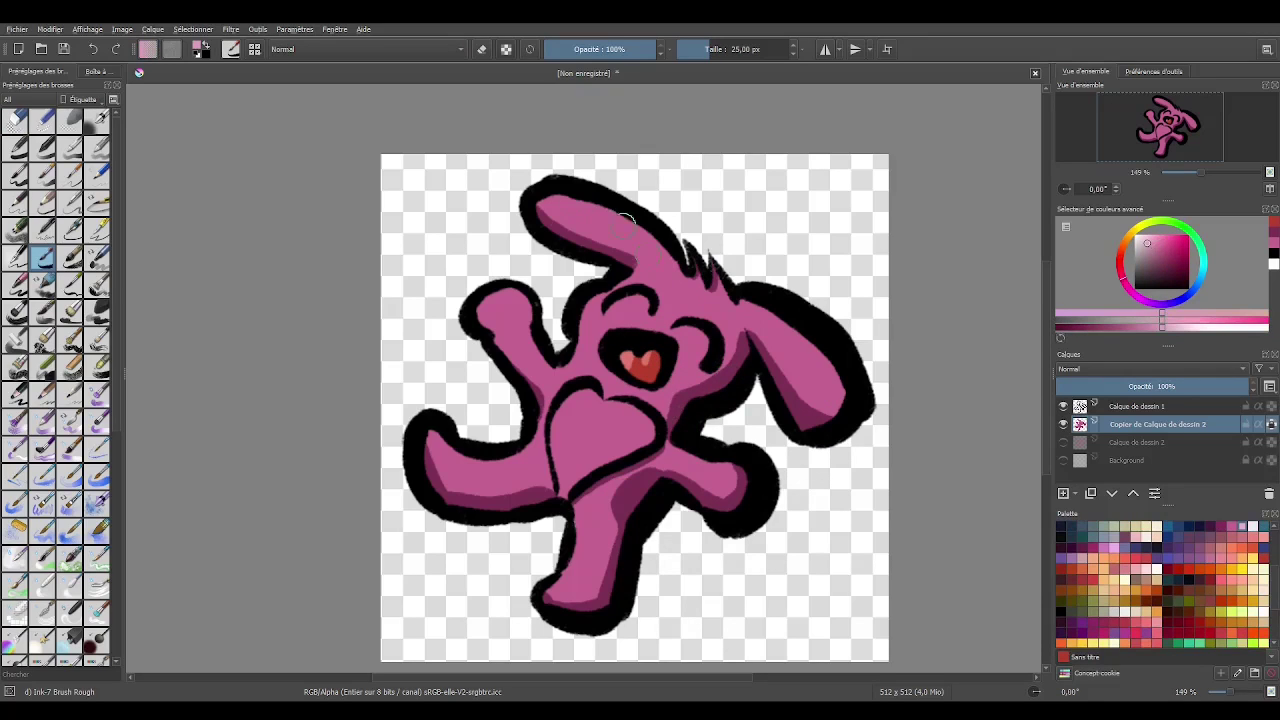
mouse_move(545, 207)
left_mouse_down()
mouse_move(613, 216)
mouse_move(581, 190)
left_mouse_up()
key("ctrl+z")
left_click_drag(805, 348, 826, 392)
key("ctrl+z")
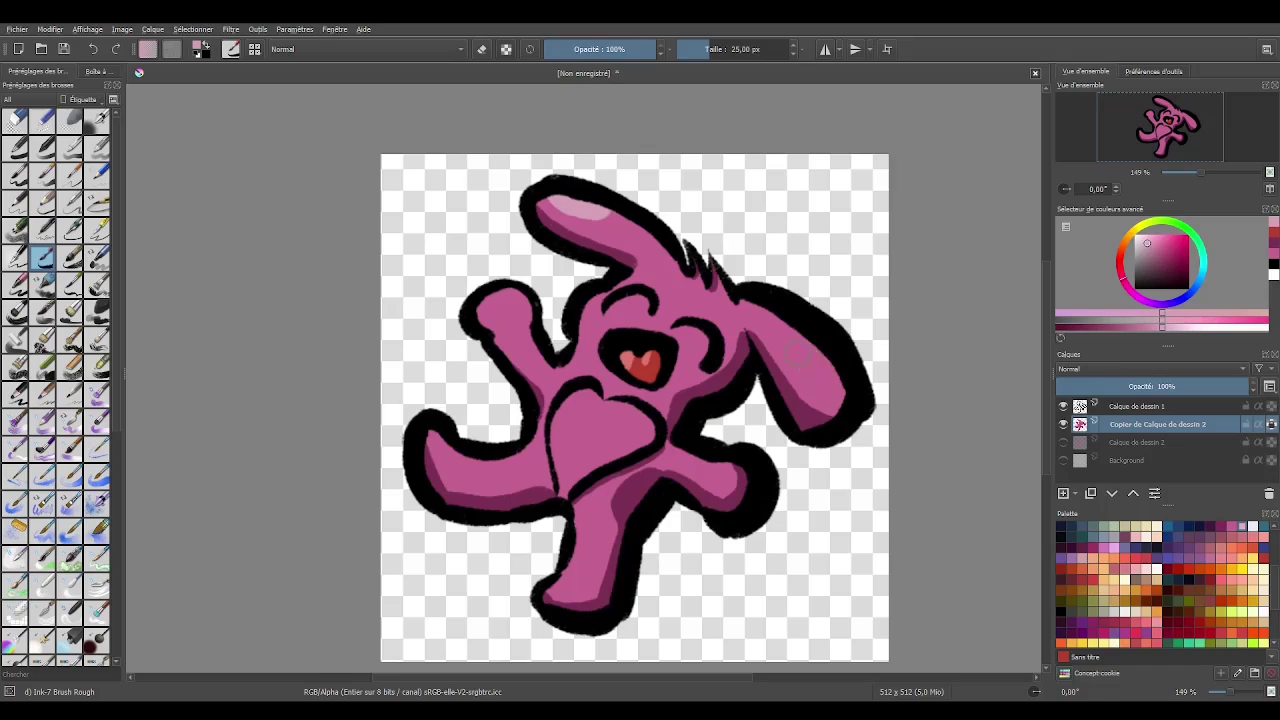
left_click_drag(805, 348, 826, 392)
left_click_drag(584, 326, 596, 304)
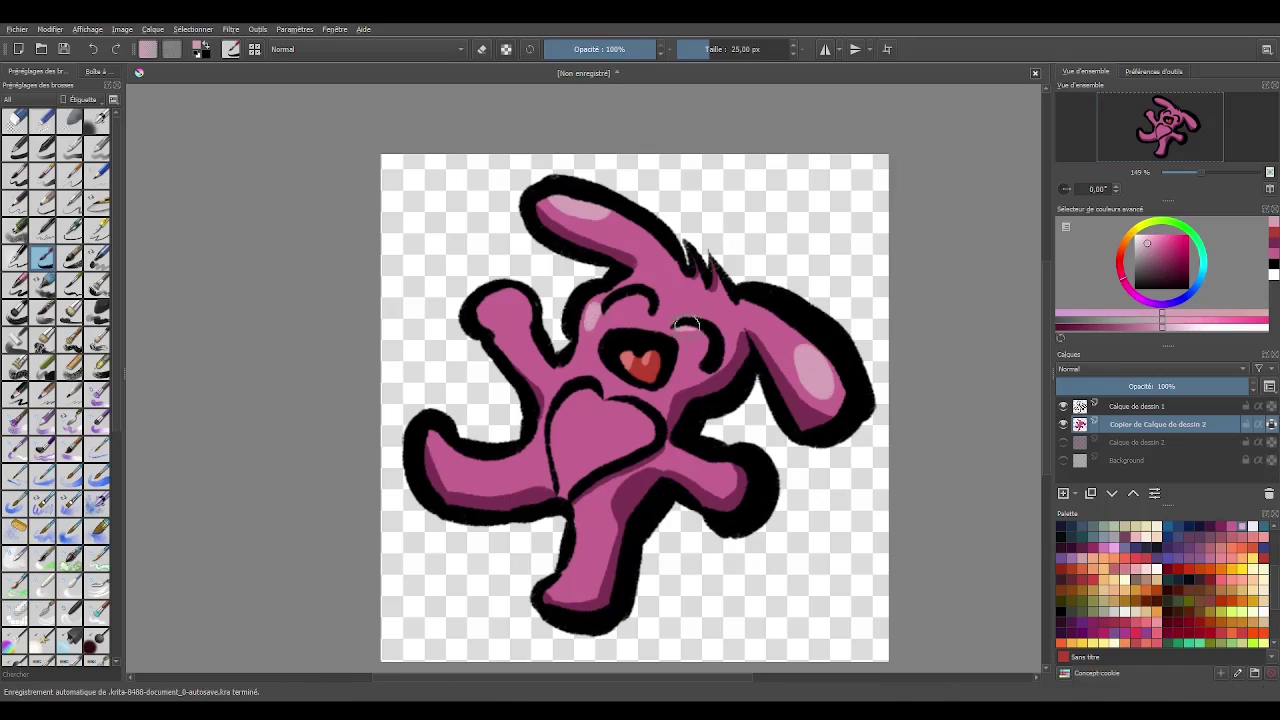
left_click_drag(687, 322, 704, 336)
left_click_drag(649, 300, 594, 308)
Try red cheek blush, undo it, and choose a lighter pink for highlights.
left_click(650, 364, "ctrl")
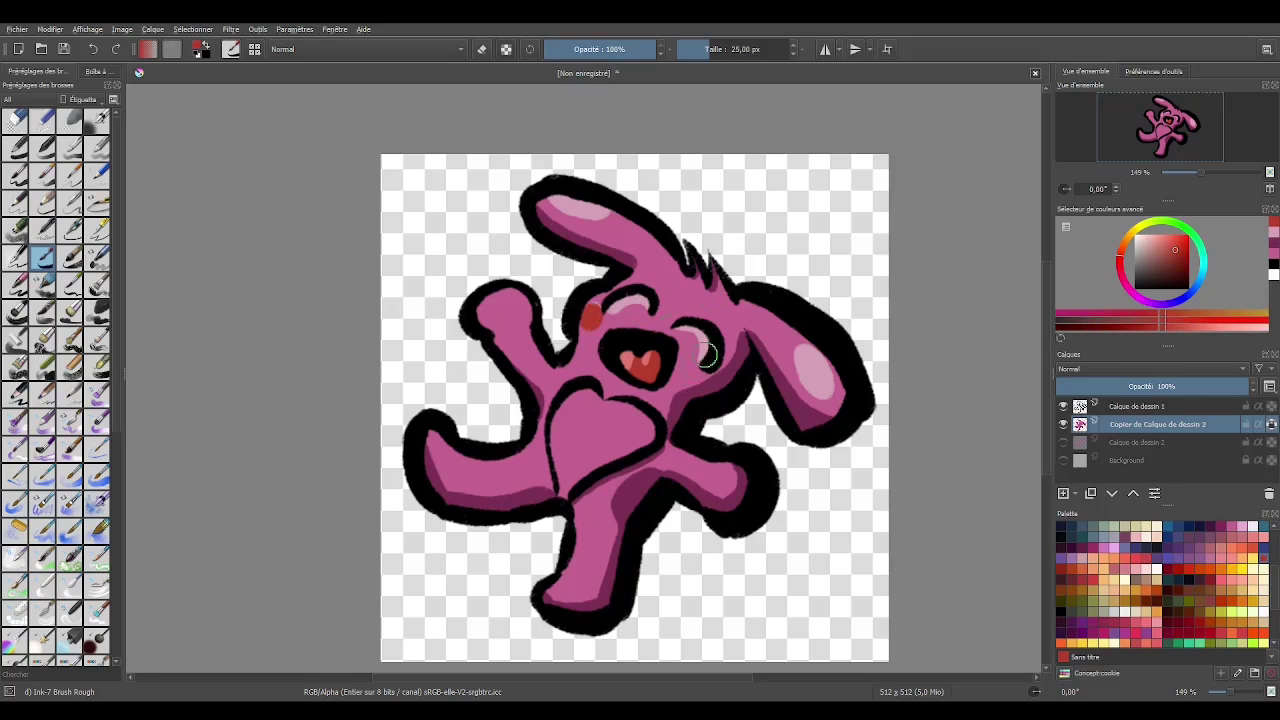
left_click_drag(678, 384, 690, 370)
key("ctrl+z")
key("ctrl+z")
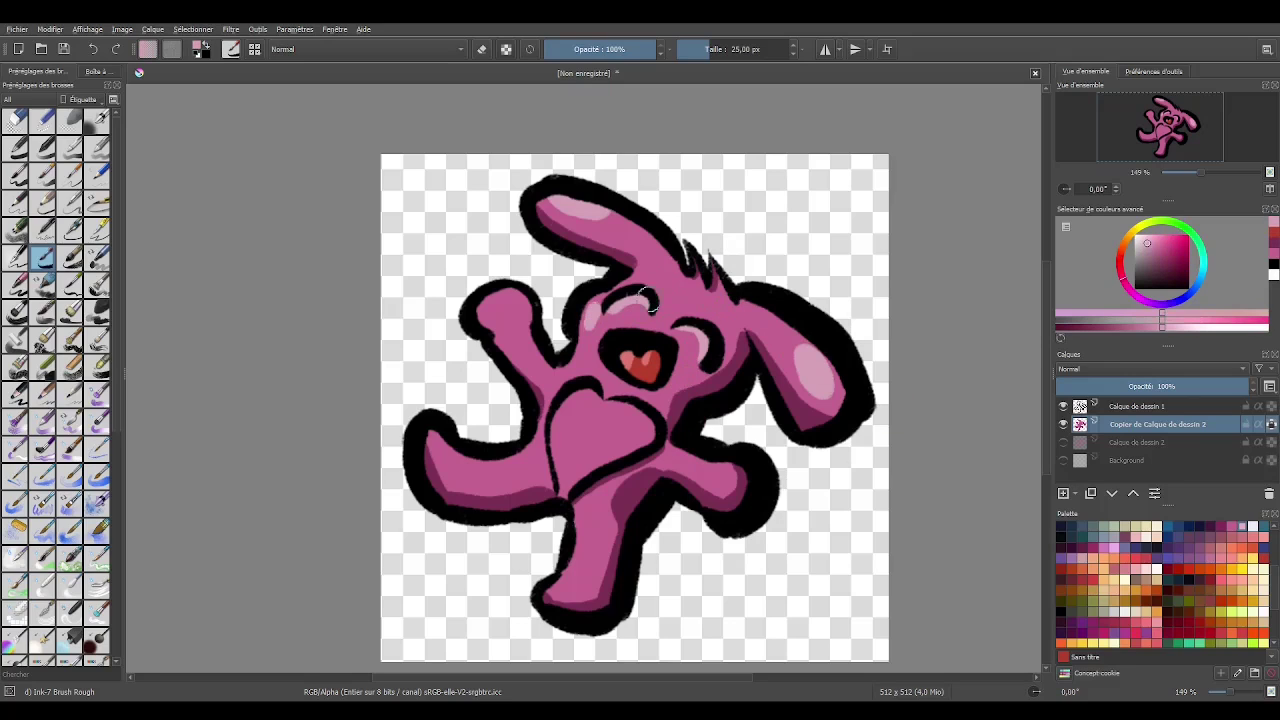
left_click(628, 262, "ctrl")
left_click(741, 379, "ctrl")
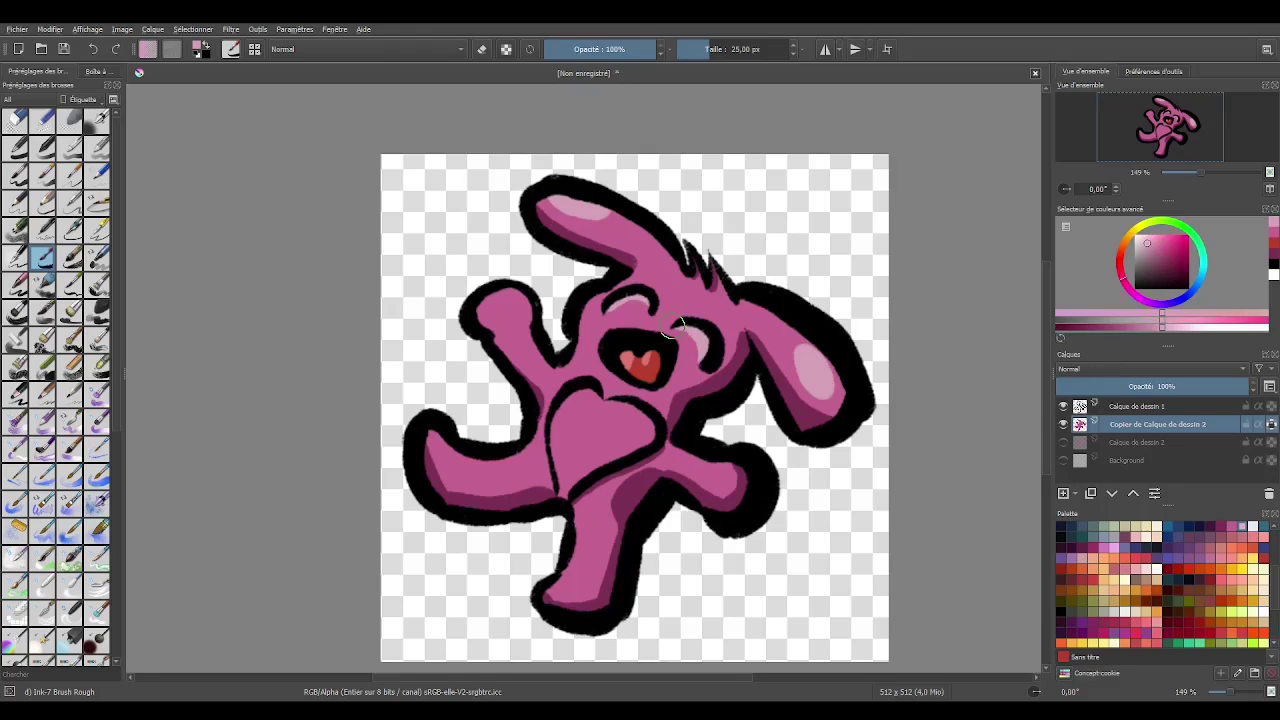
Paint lighter pink over the chest heart, raised hand, lower-left arm and legs.
left_click_drag(566, 410, 566, 498)
left_click_drag(560, 412, 640, 468)
left_click_drag(630, 400, 620, 440)
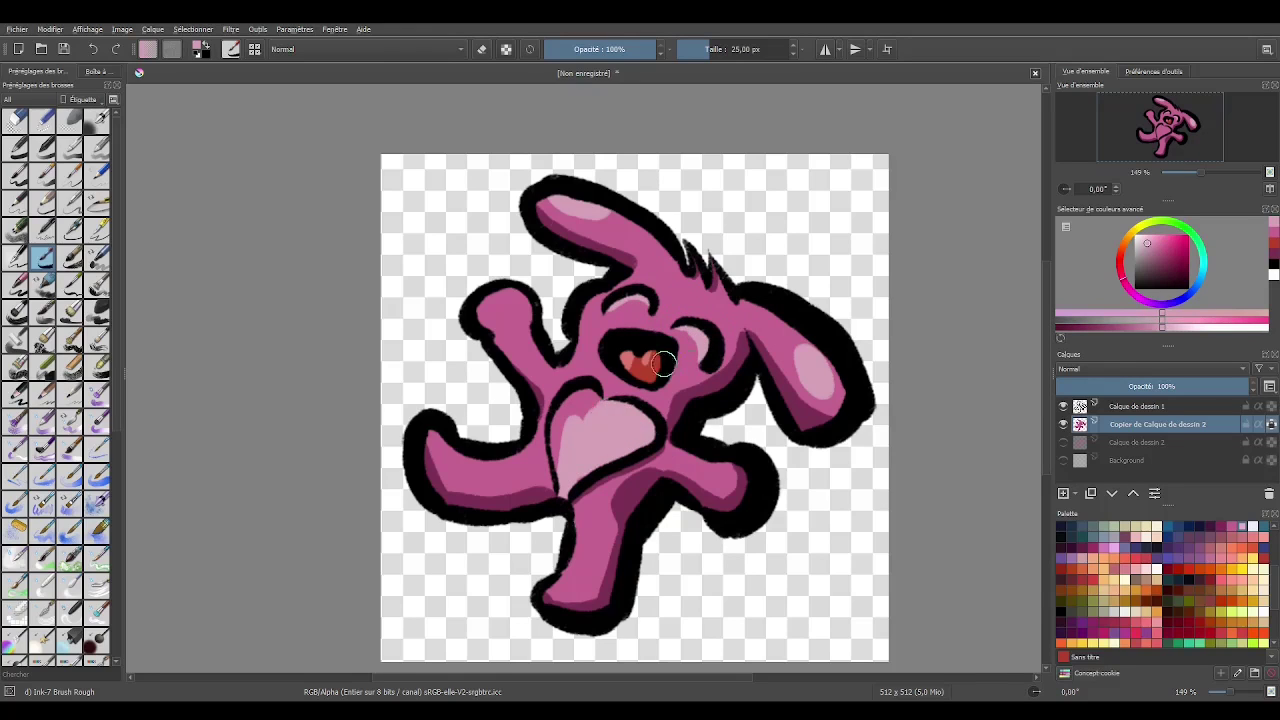
mouse_move(592, 390)
left_mouse_down()
mouse_move(571, 414)
mouse_move(558, 478)
left_mouse_up()
left_click_drag(498, 300, 528, 294)
left_click_drag(716, 462, 734, 468)
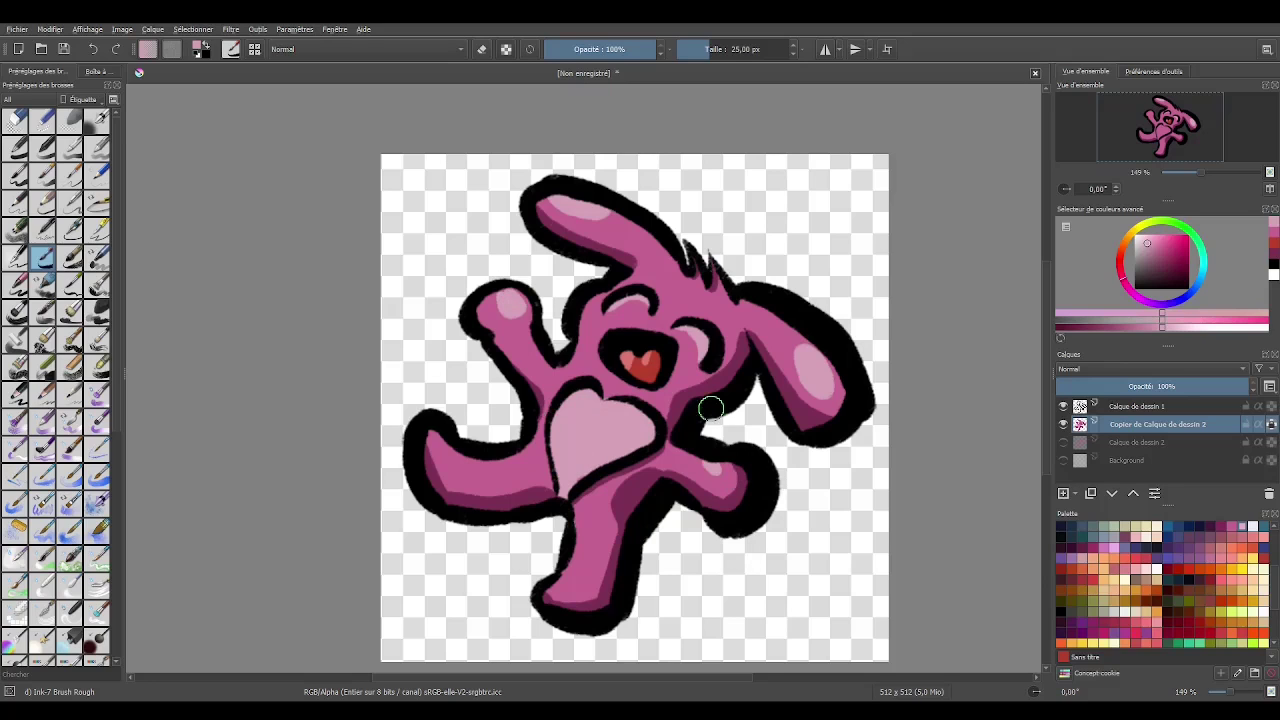
left_click_drag(440, 468, 460, 438)
left_click_drag(556, 586, 570, 552)
Fill the dog's body with a lighter pink picked from the palette.
scroll(751, 243, "down", 5)
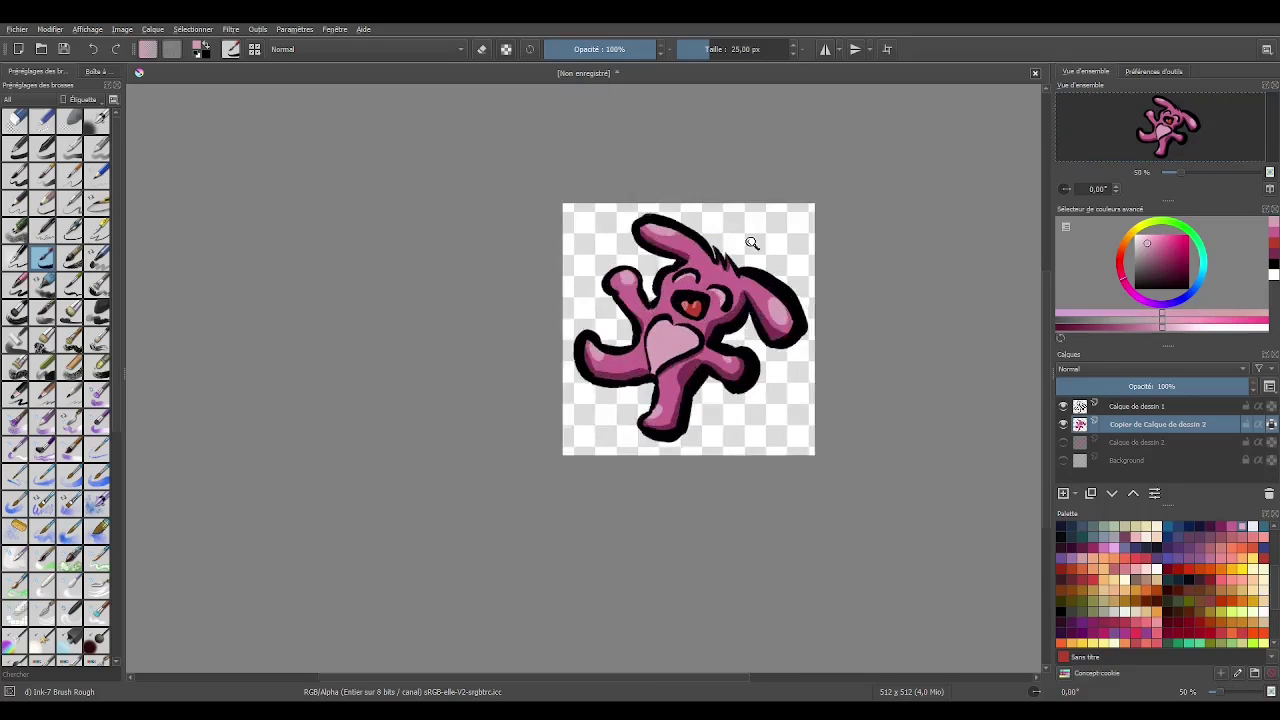
scroll(683, 382, "up", 4)
left_click(1237, 541)
left_click(1102, 546)
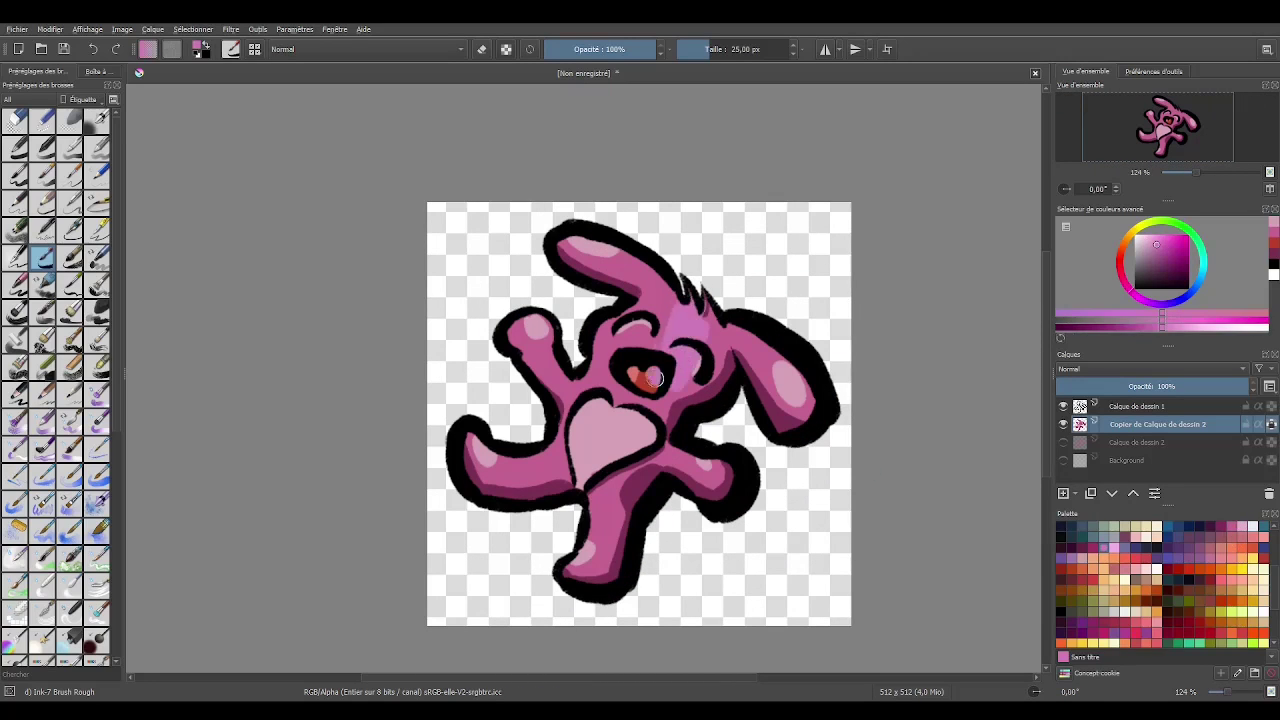
left_click(95, 71)
left_click(78, 178)
left_click(683, 335)
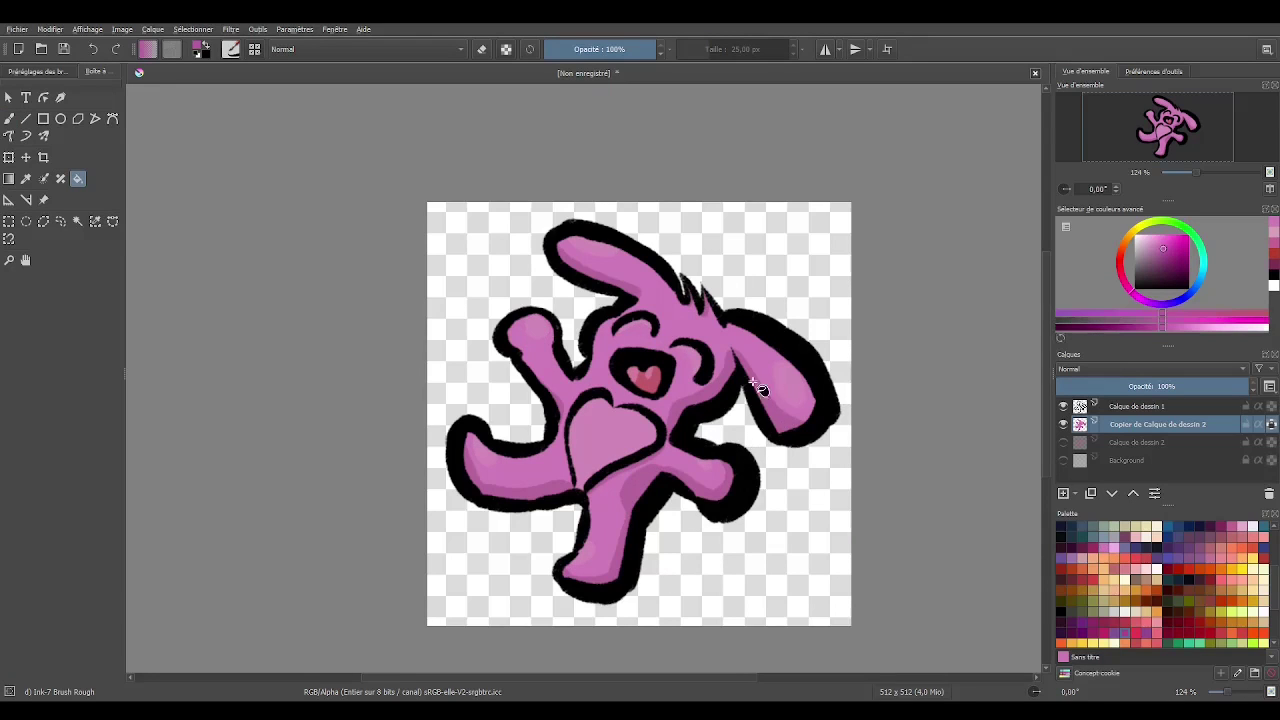
Paint light highlights on the right ear and the belly heart.
key("b")
left_click_drag(788, 370, 798, 398)
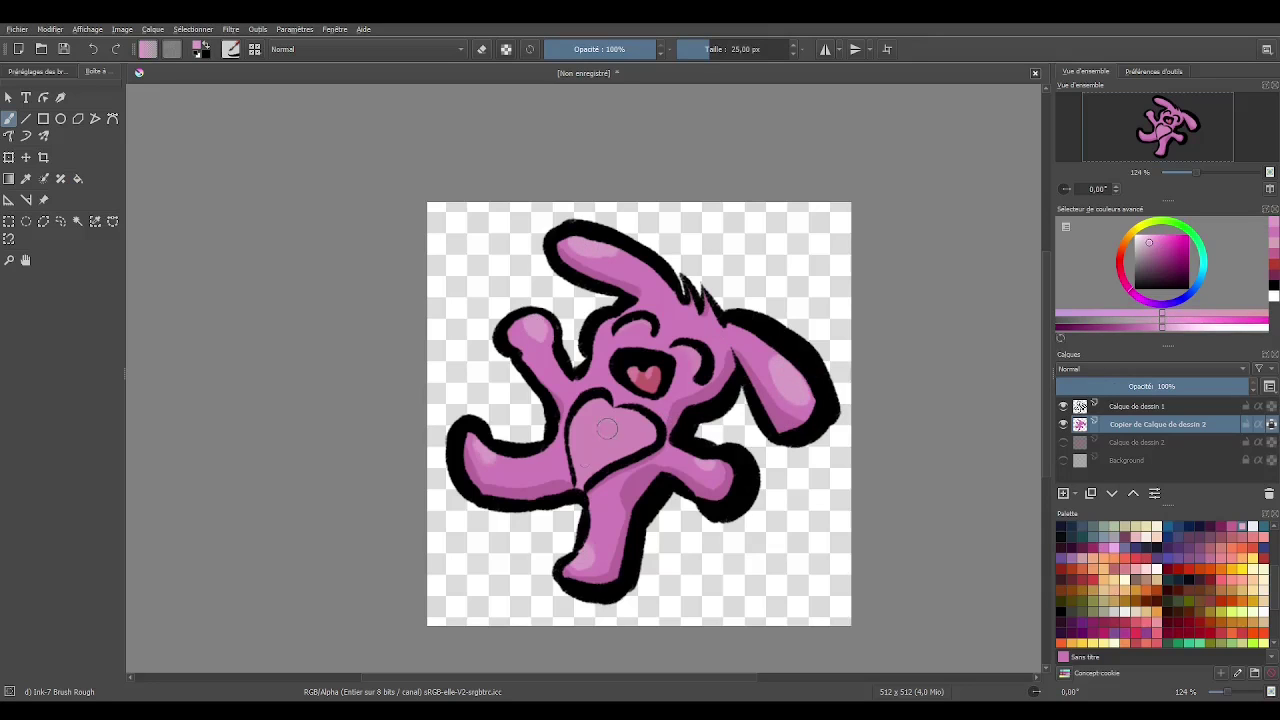
left_click_drag(590, 470, 632, 427)
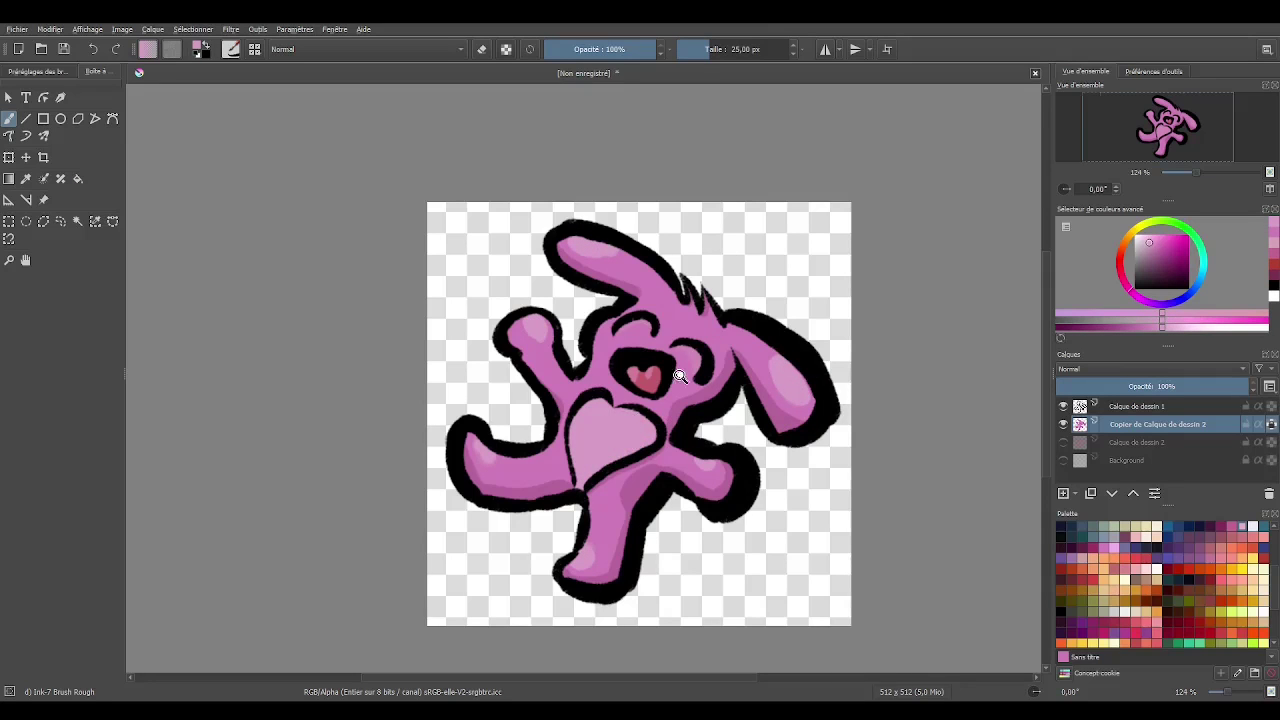
Zoom in on the dog's face and sample a rose colour for the lettering.
left_click_drag(680, 376, 630, 336)
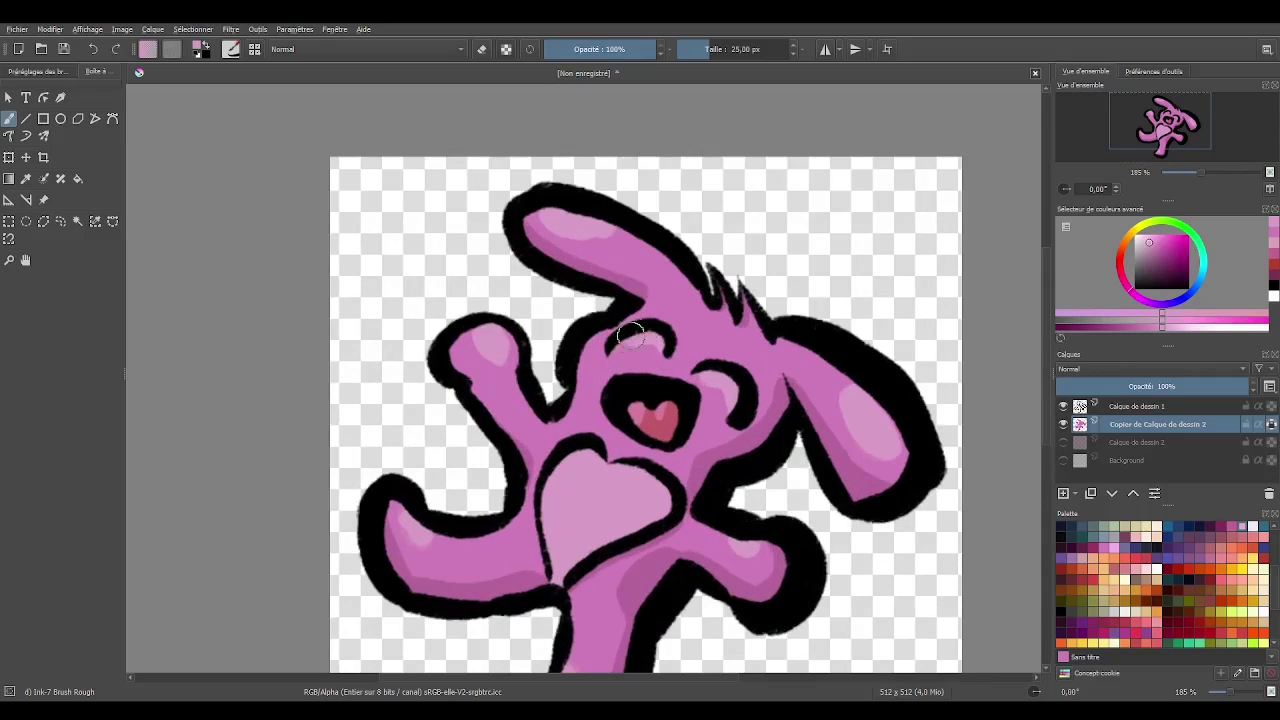
scroll(632, 336, "down", 5)
scroll(632, 340, "up", 1)
scroll(634, 350, "up", 1)
left_click(636, 361, "ctrl")
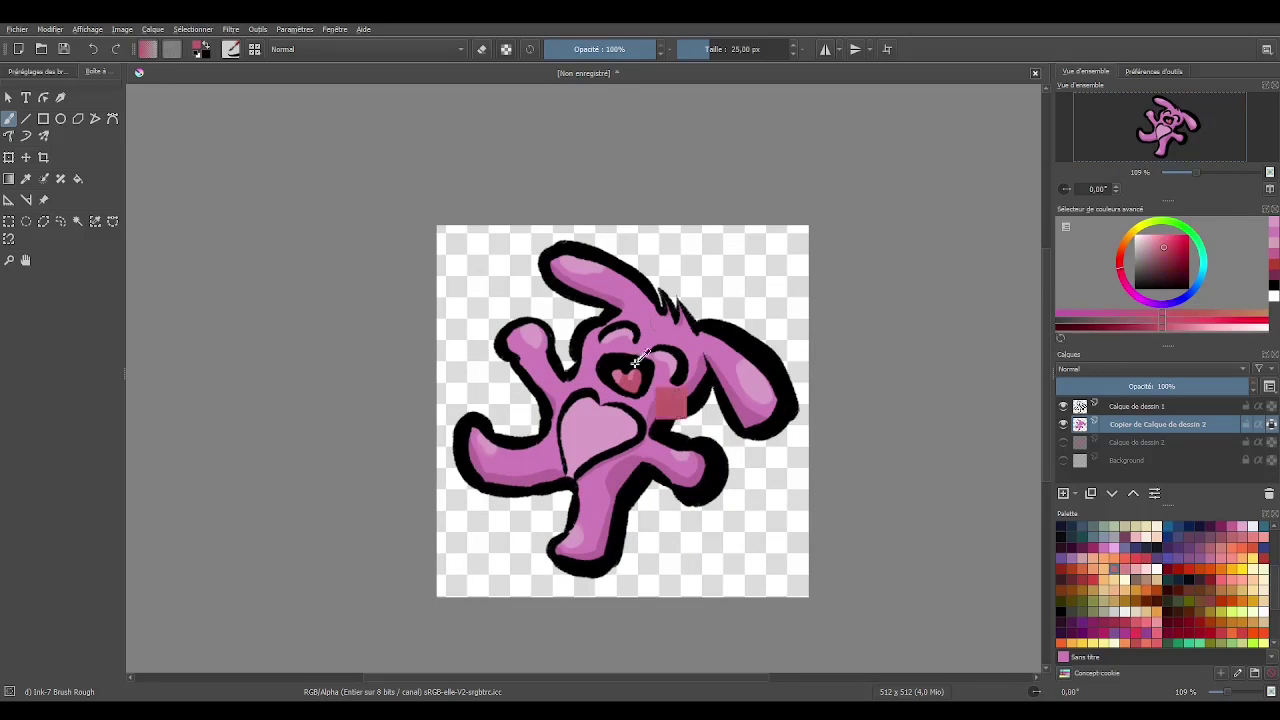
On a new paint layer, letter 'YOU' and shift it left and up.
left_click(1063, 493)
mouse_move(662, 234)
left_mouse_down()
mouse_move(692, 274)
mouse_move(668, 282)
left_mouse_up()
key("ctrl+z")
left_click_drag(722, 248, 766, 240)
key("t")
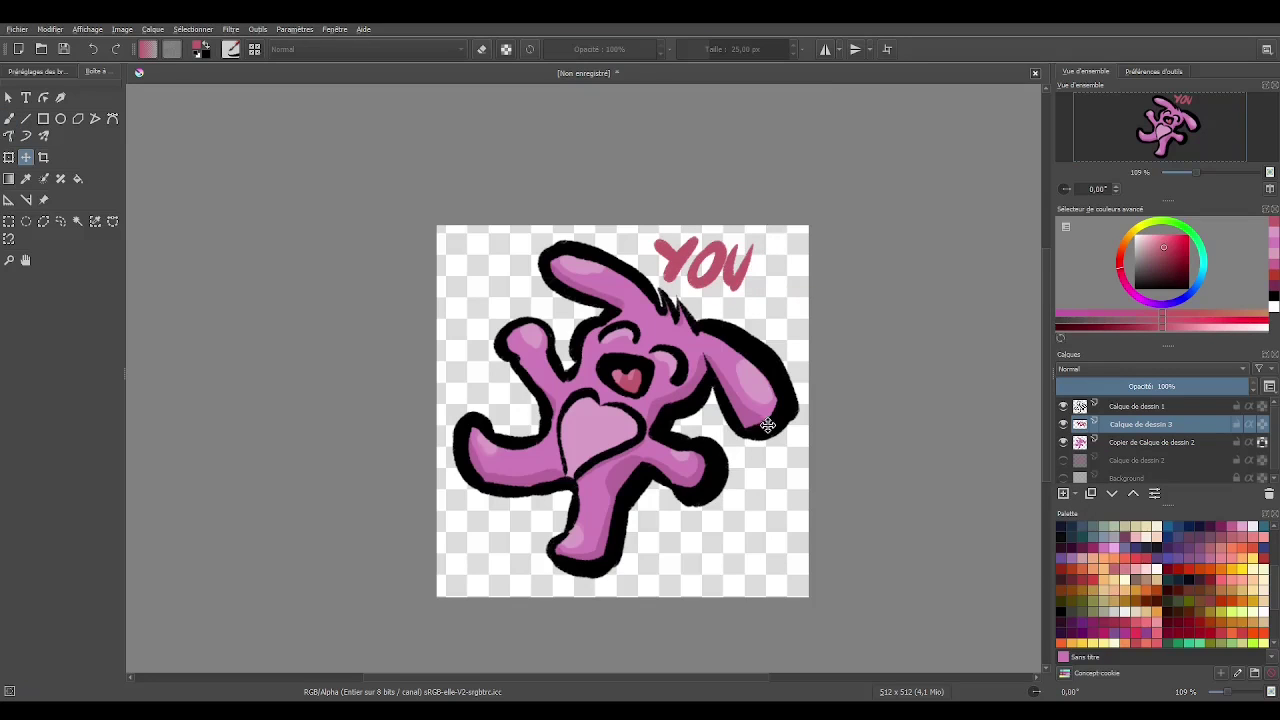
left_click_drag(782, 402, 763, 397)
key("b")
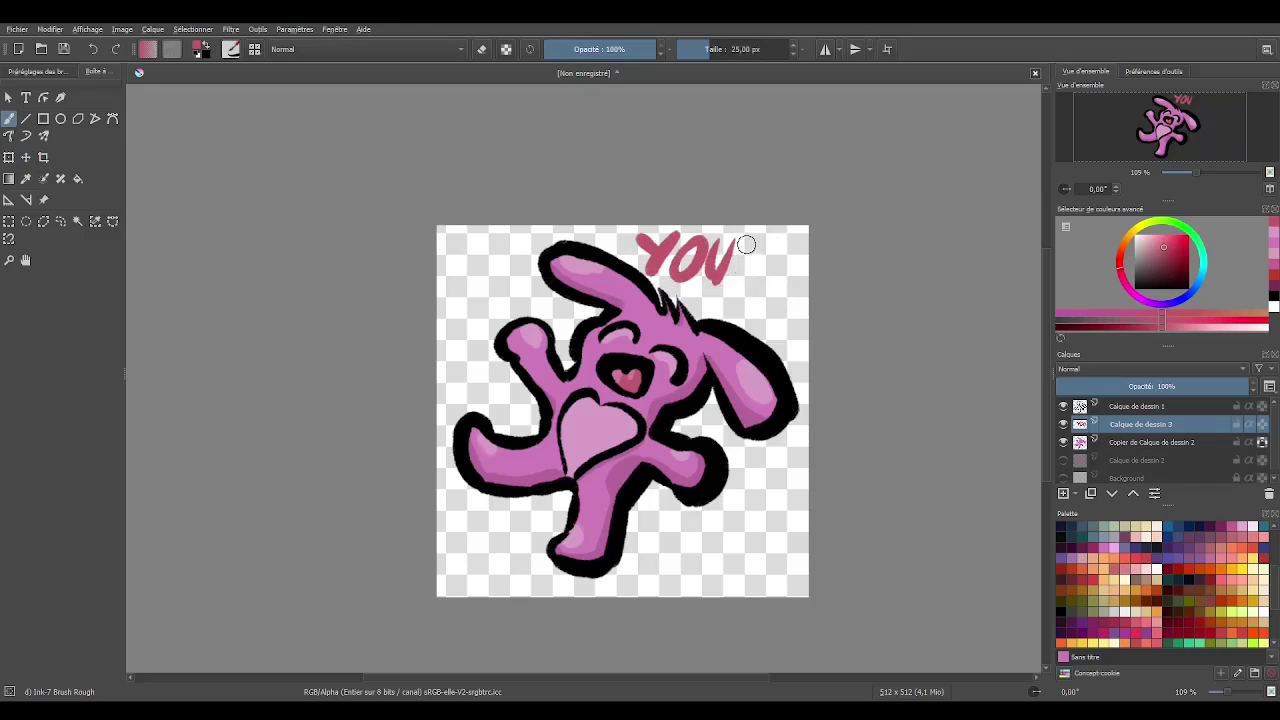
Paint the 'P' and a thick final 'Y' to complete 'YOUPY'.
mouse_move(746, 242)
left_mouse_down()
mouse_move(738, 286)
mouse_move(750, 266)
left_mouse_up()
key("ctrl+z")
left_click_drag(774, 238, 782, 262)
left_click_drag(795, 236, 764, 290)
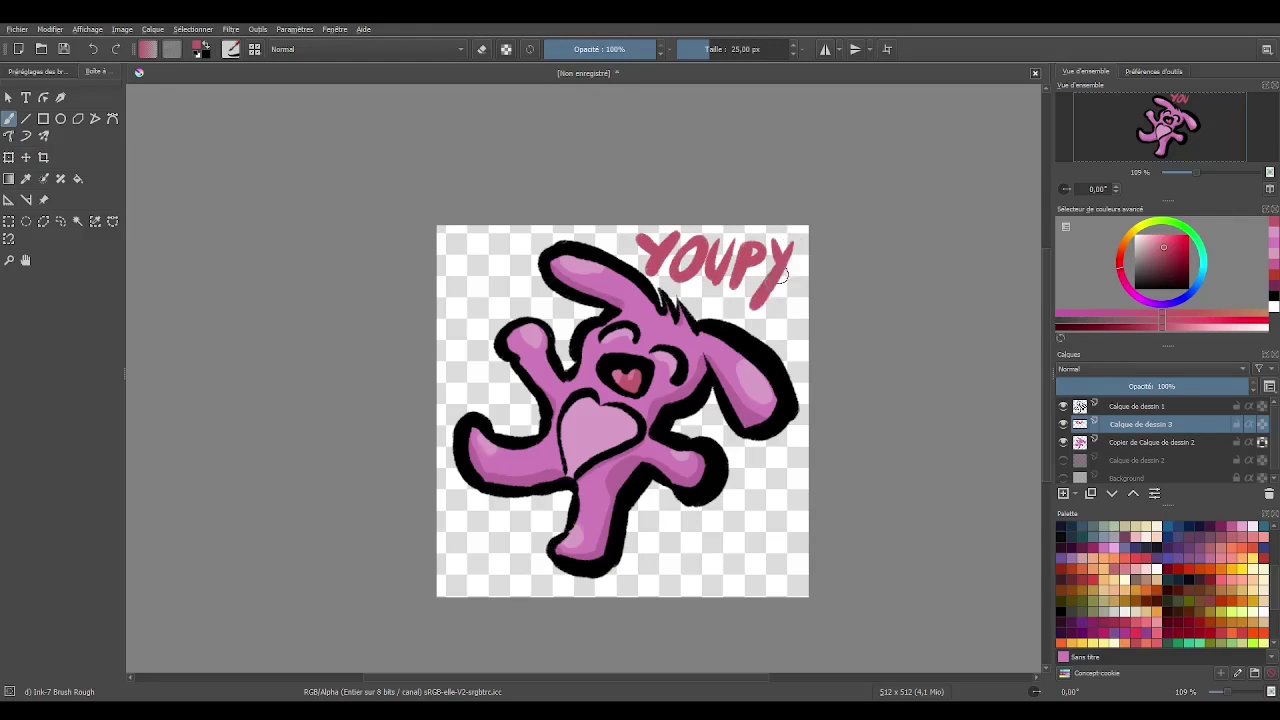
key("ctrl+z")
key("ctrl+z")
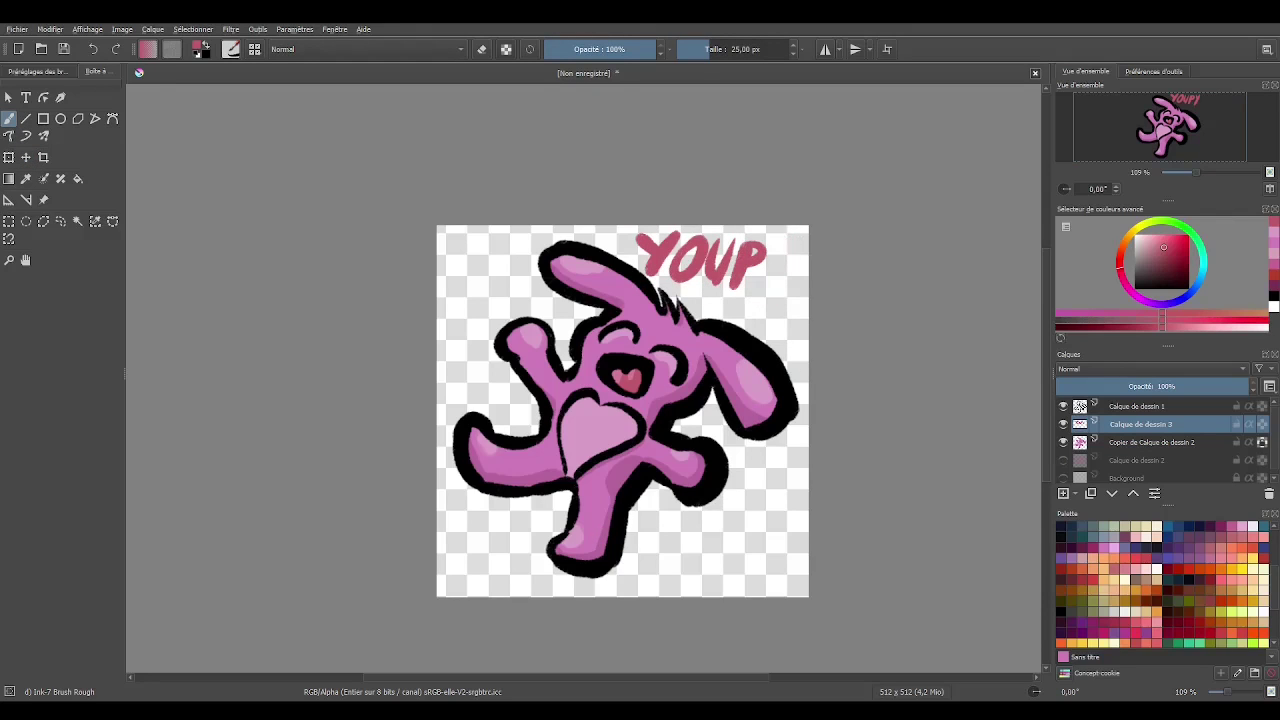
left_click_drag(774, 240, 764, 296)
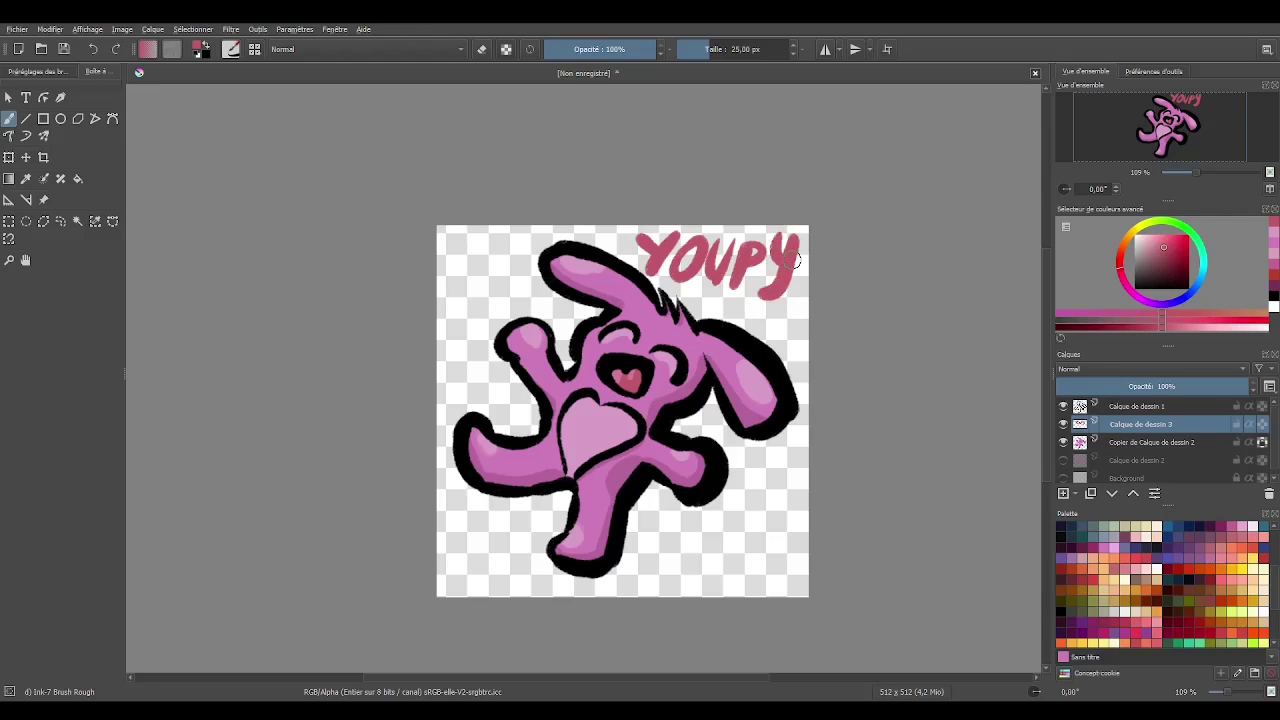
key("ctrl+z")
left_click_drag(797, 236, 766, 292)
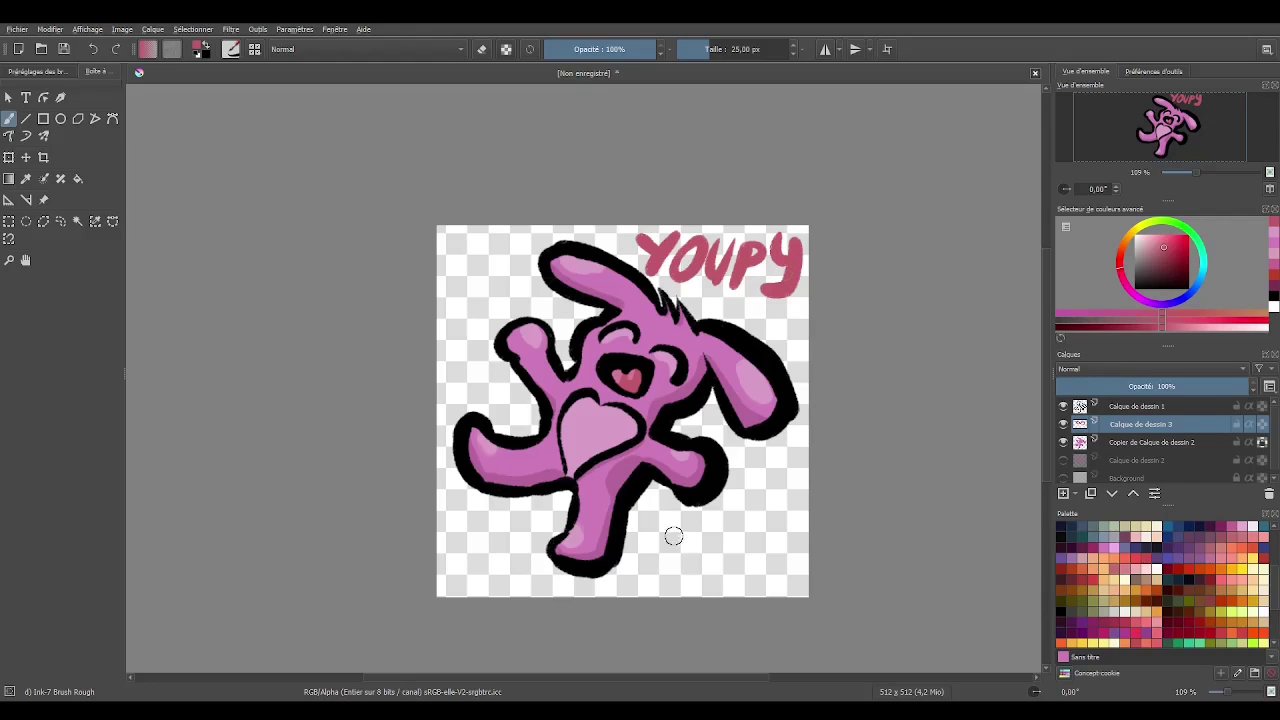
Letter 'Cino' below the dog.
mouse_move(694, 532)
left_mouse_down()
mouse_move(688, 582)
mouse_move(758, 580)
left_mouse_up()
key("ctrl+z")
key("ctrl+z")
key("ctrl+z")
left_click_drag(778, 534, 776, 536)
key("ctrl+z")
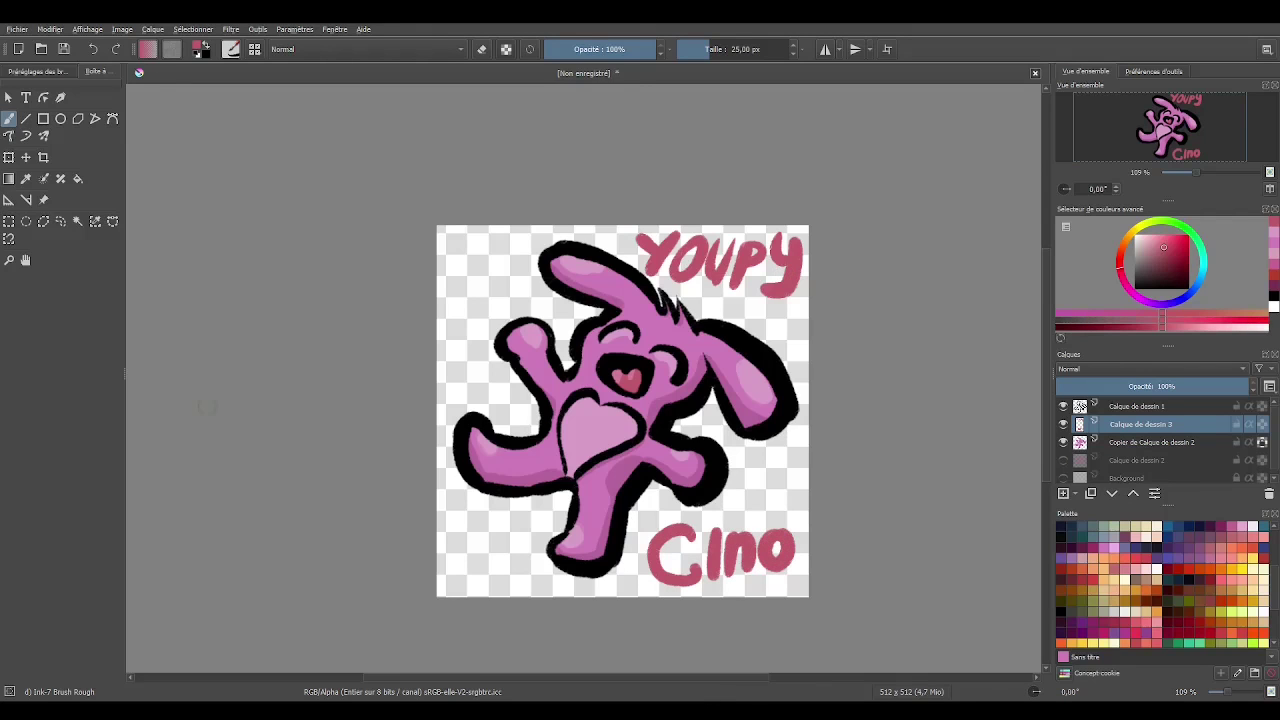
scroll(600, 345, "up", 2)
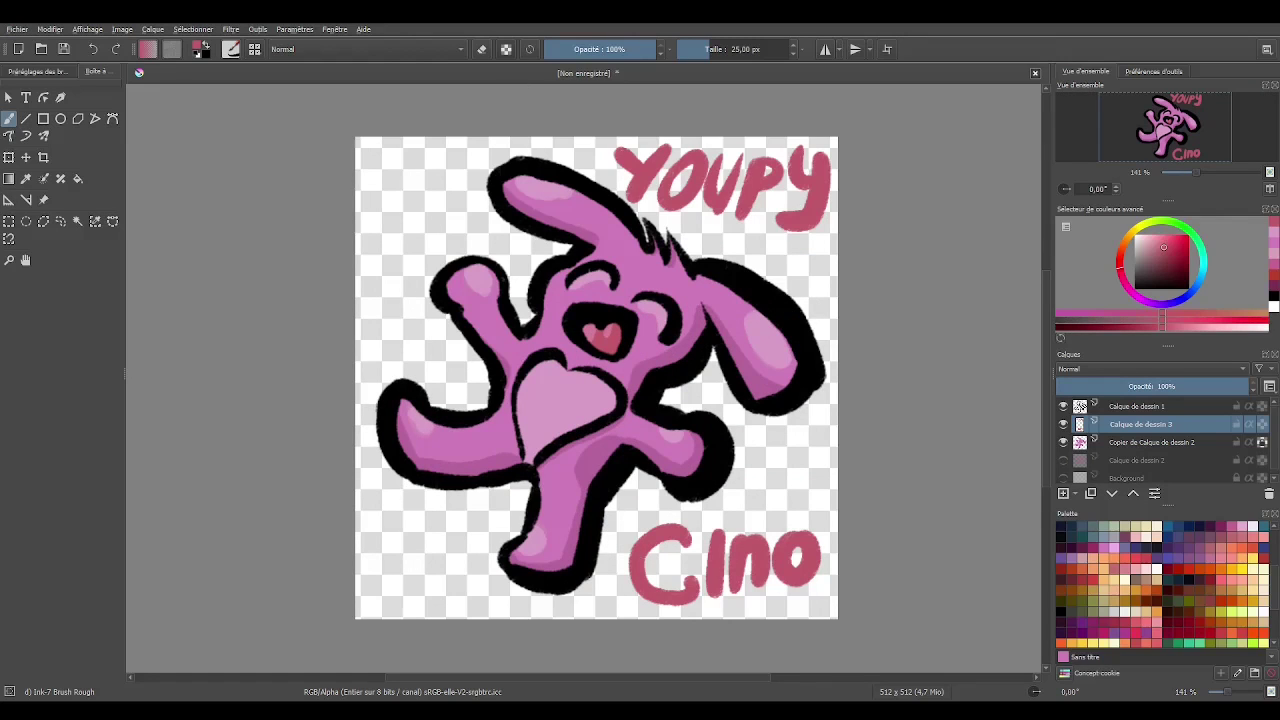
right_click(622, 310)
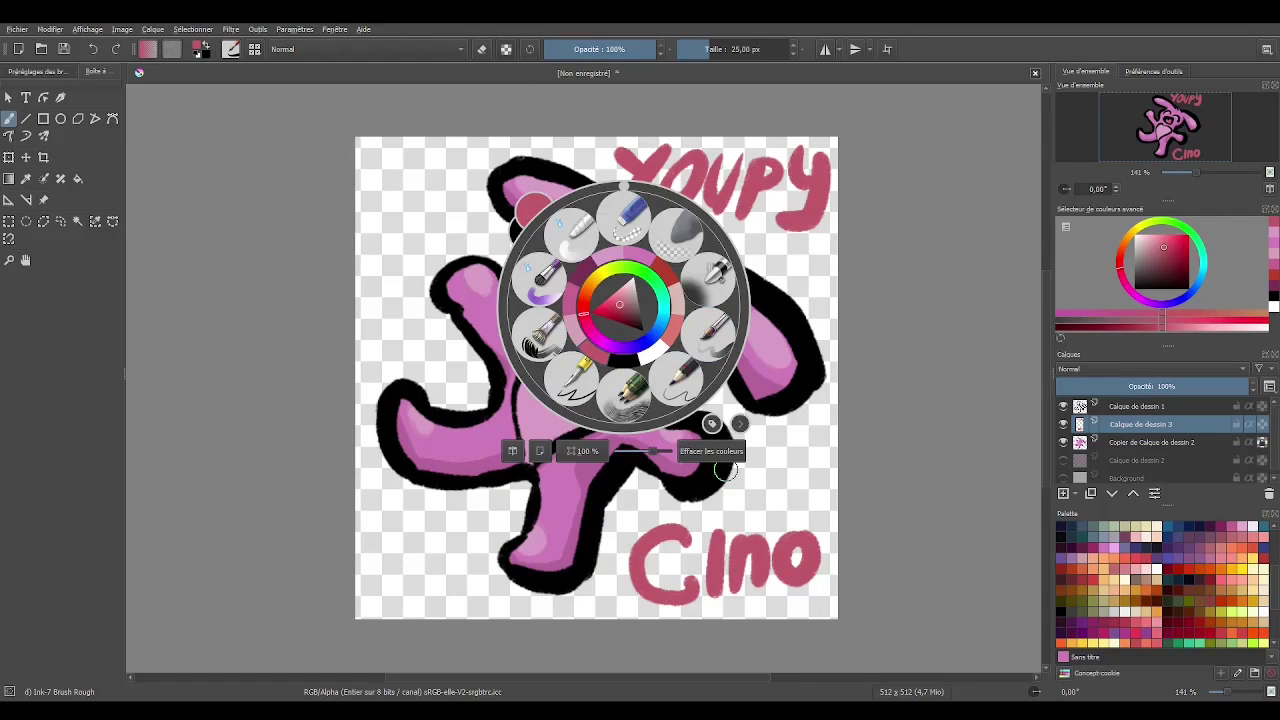
left_click(572, 452)
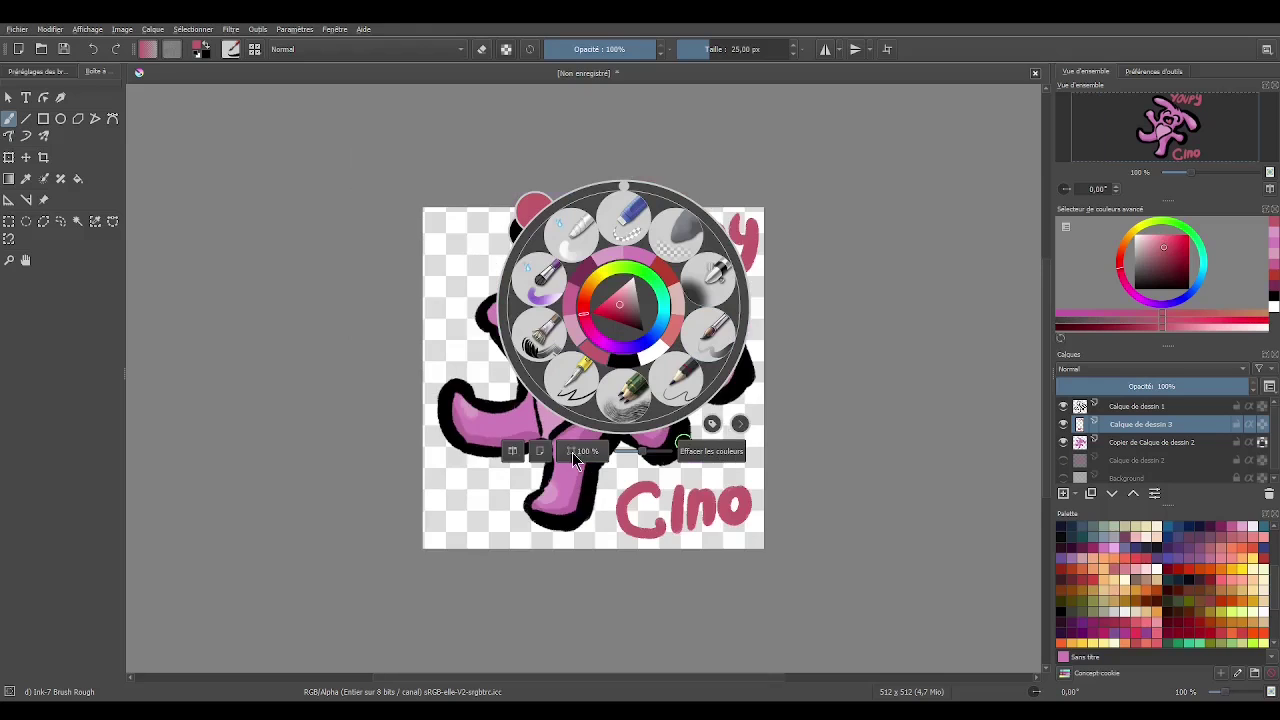
left_click(741, 424)
left_click(815, 406)
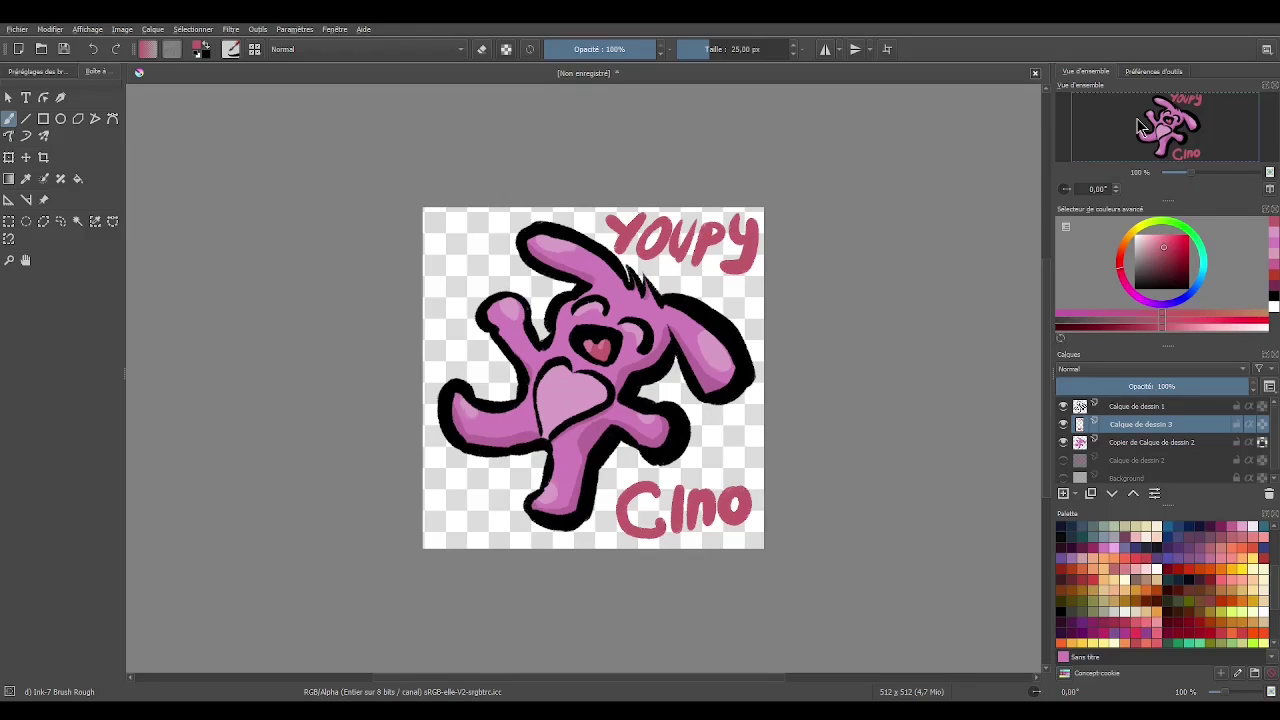
Mirror the view horizontally, move to the black ink outline layer and set the colour to black.
key("m")
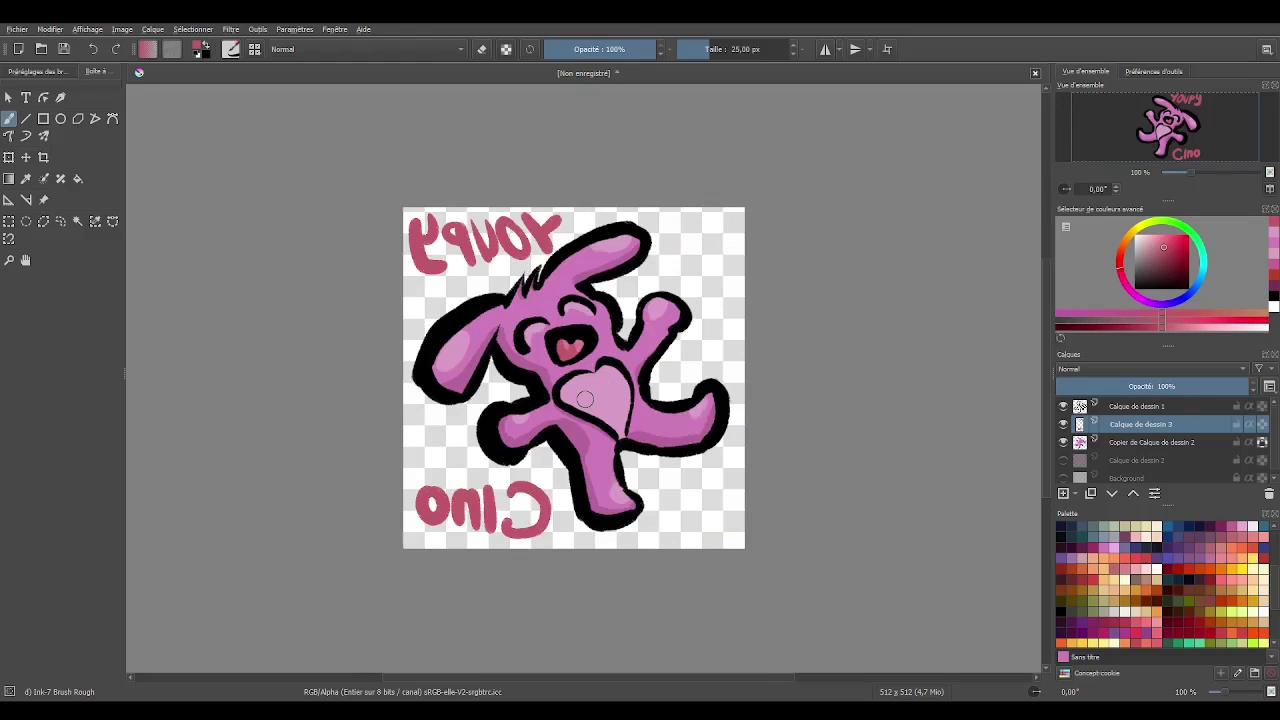
scroll(557, 350, "up", 3)
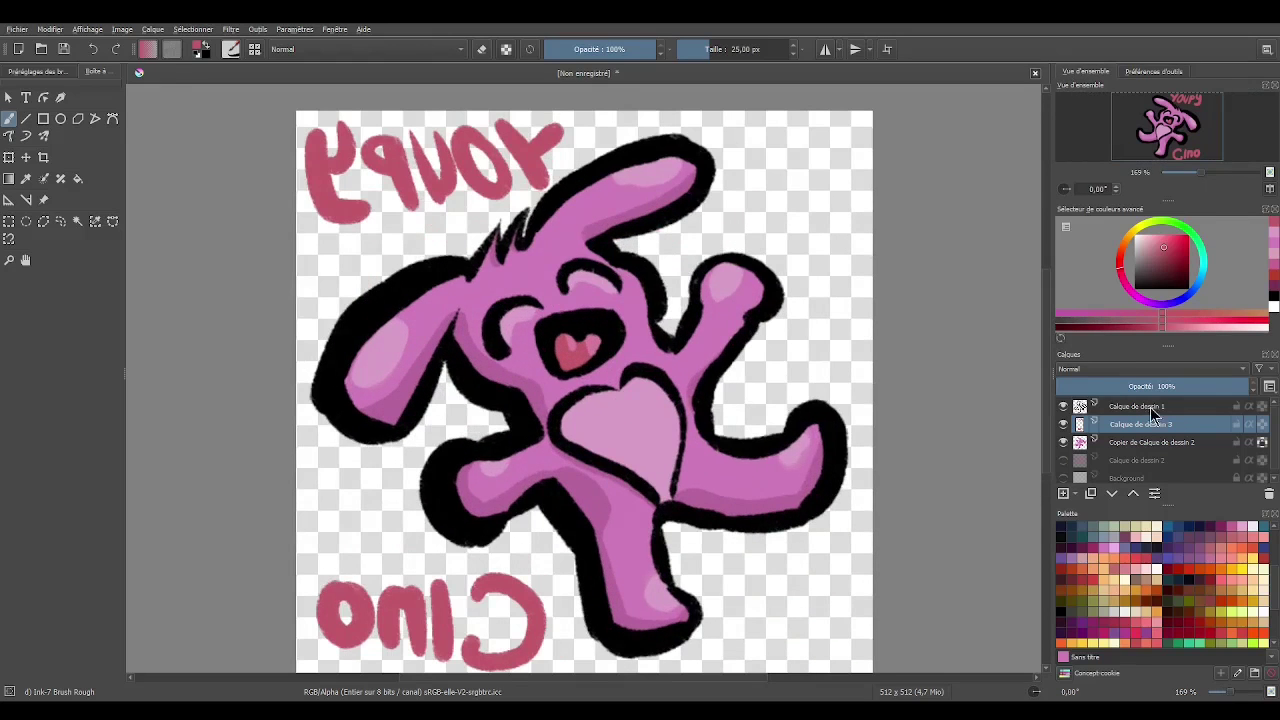
key("Page_Up")
key("d")
scroll(620, 378, "down", 2)
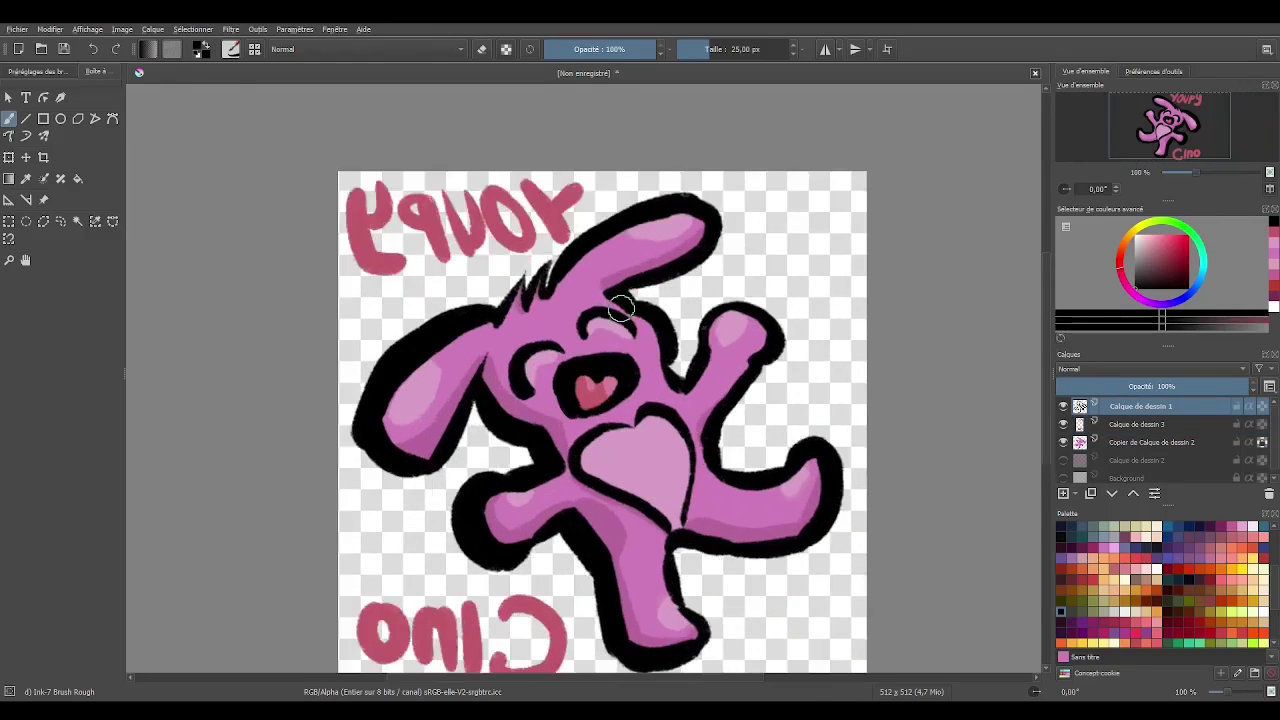
scroll(549, 371, "up", 4)
scroll(557, 434, "down", 4)
scroll(627, 467, "down", 3)
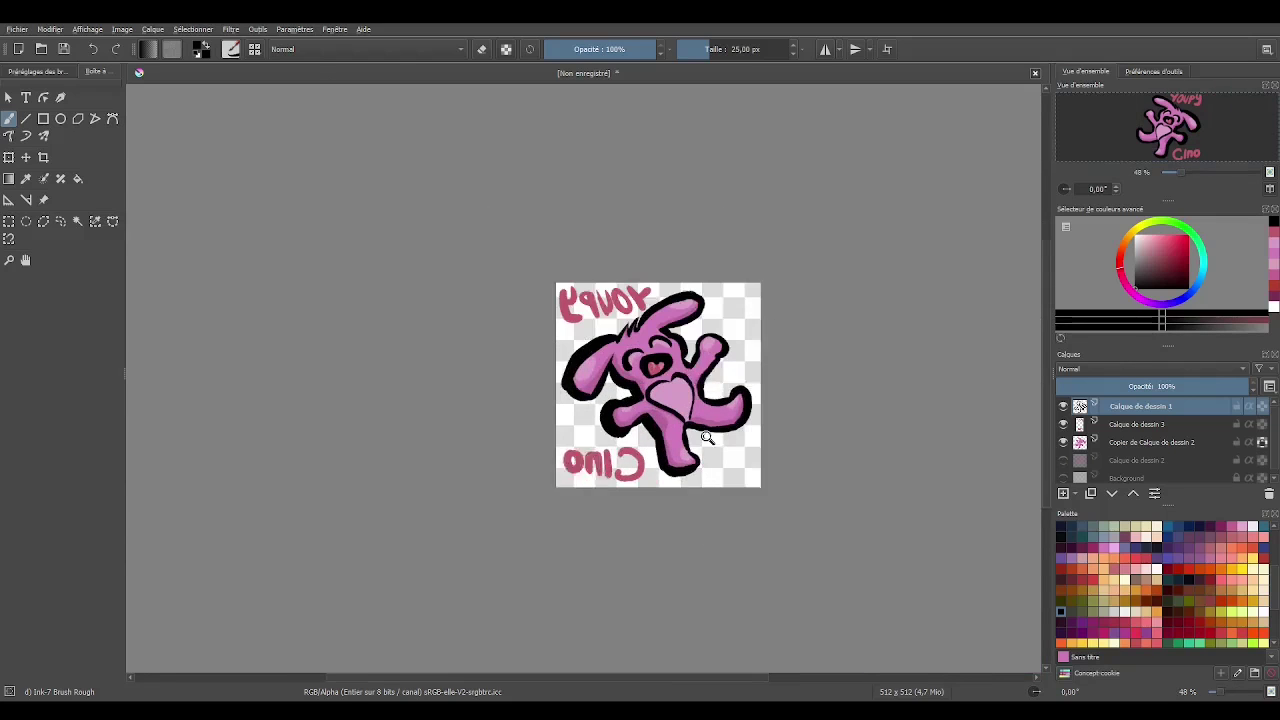
scroll(600, 320, "up", 1)
scroll(586, 280, "up", 3)
scroll(616, 313, "up", 2)
Switch to Eraser Circle on Copier de Calque de dessin 2, then unmirror the view.
key("e")
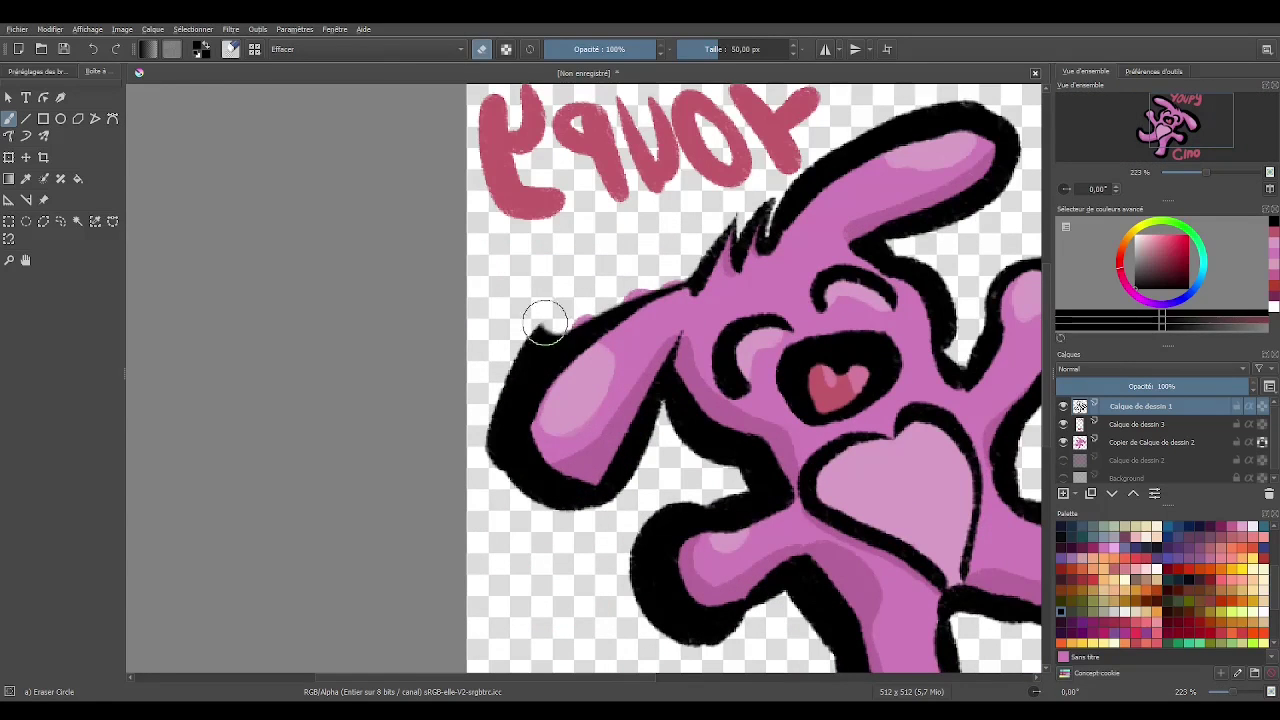
left_click(1156, 443)
scroll(493, 483, "down", 5)
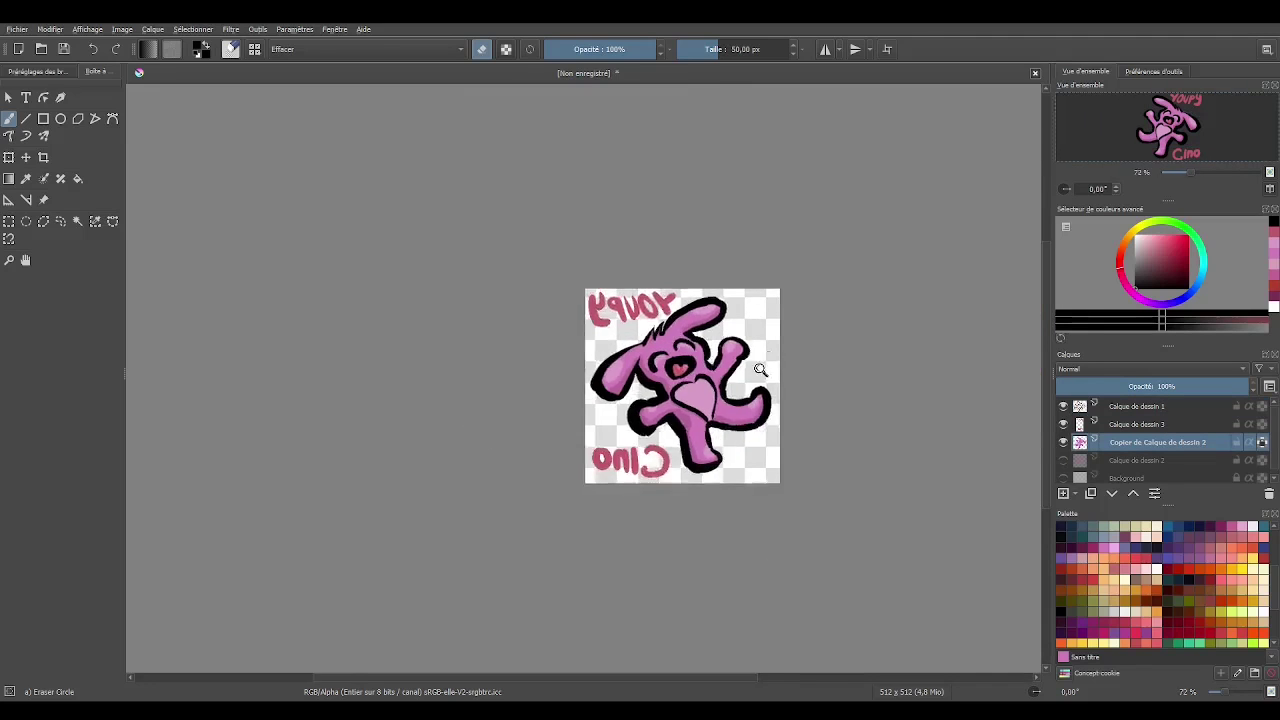
key("m")
scroll(450, 410, "up", 3)
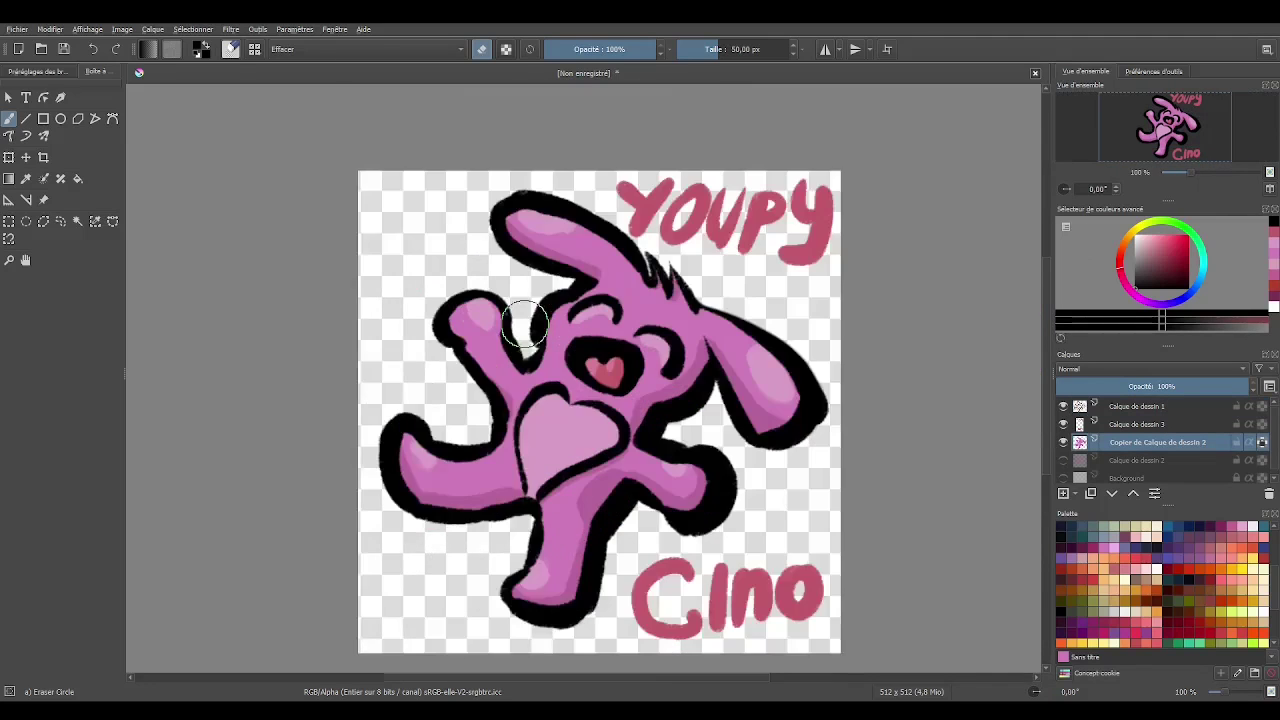